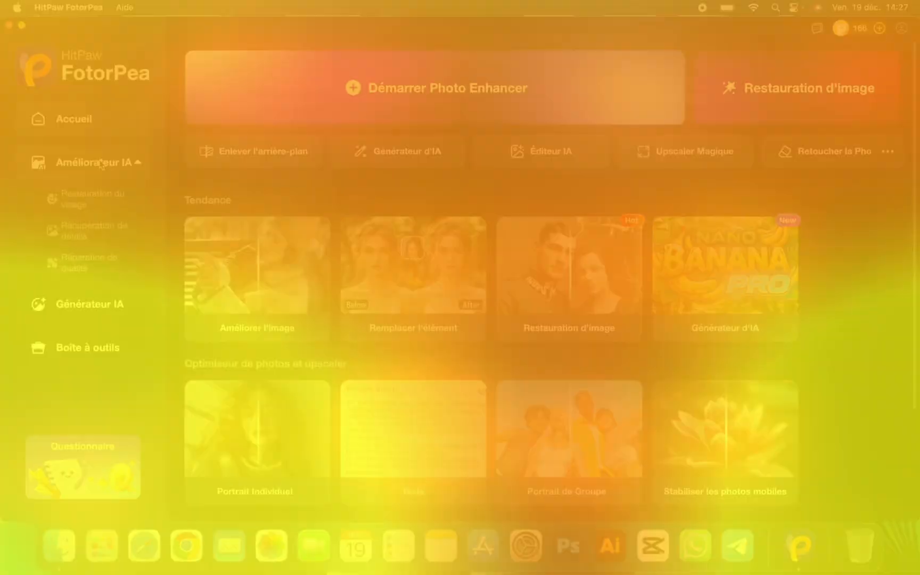
mouse_move(538, 397)
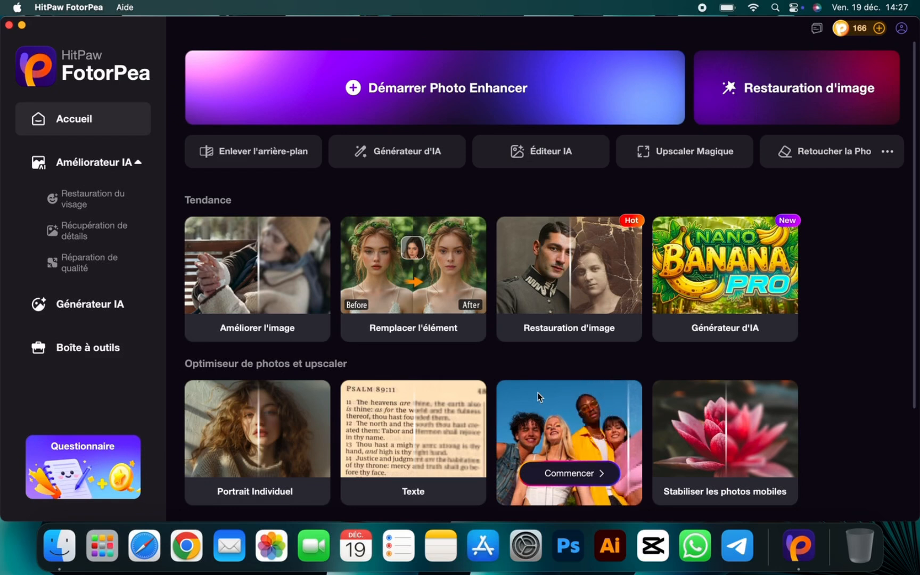
scroll(538, 397, "down", 2)
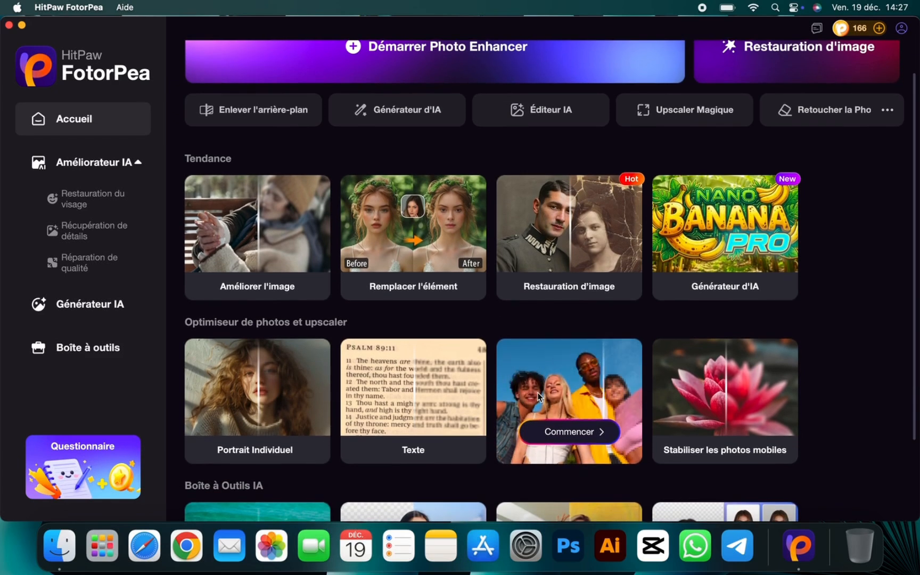
scroll(538, 396, "up", 2)
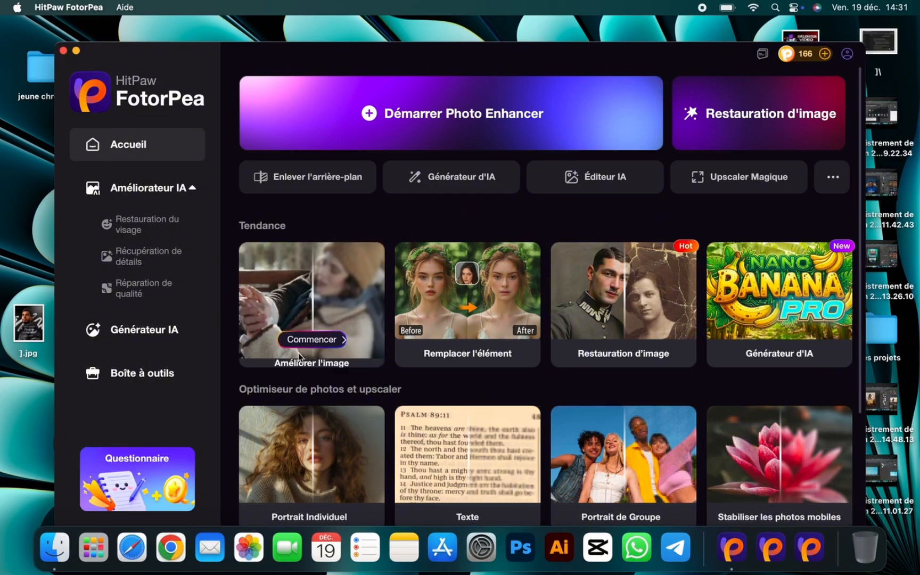
Start the Améliorer l'image tool and load the photo _ (60).jpeg from the Téléchargements folder.
left_click(327, 330)
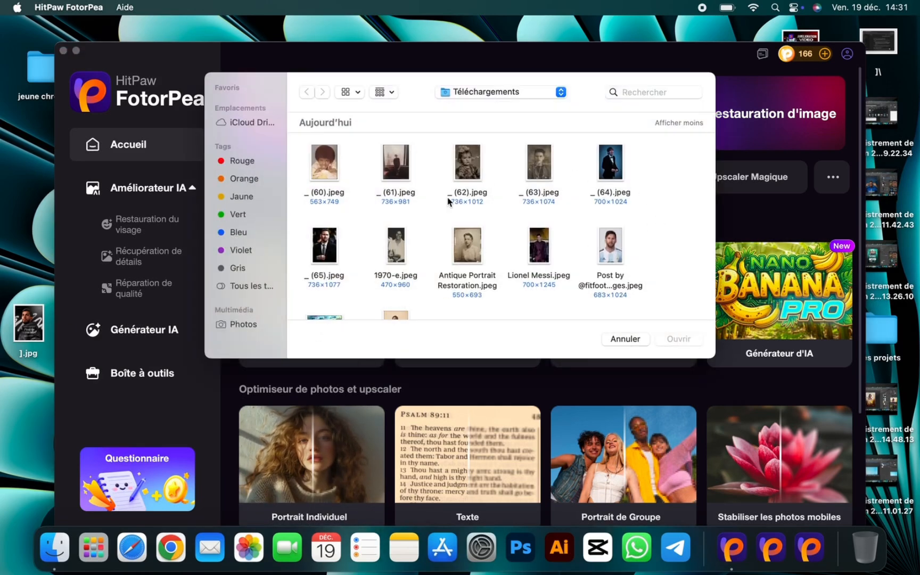
left_click(322, 161)
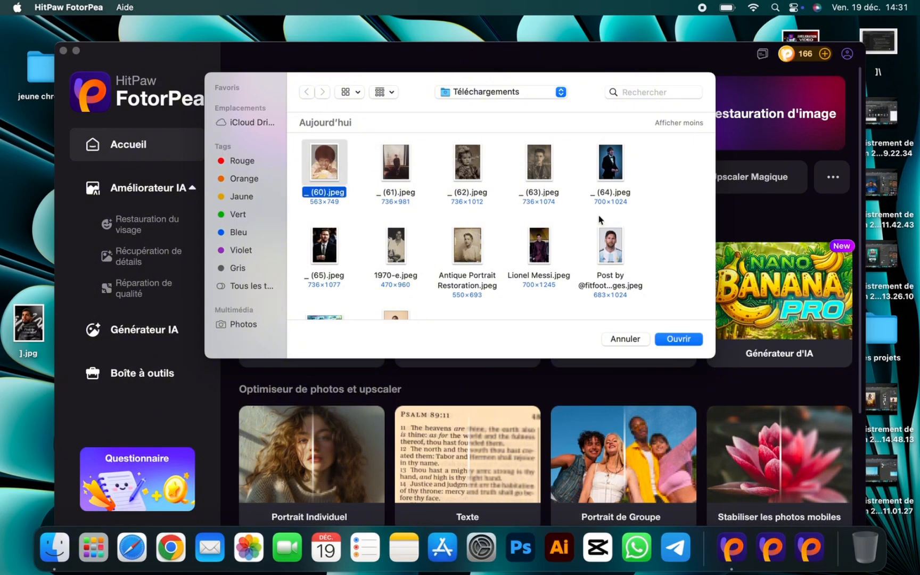
left_click(677, 339)
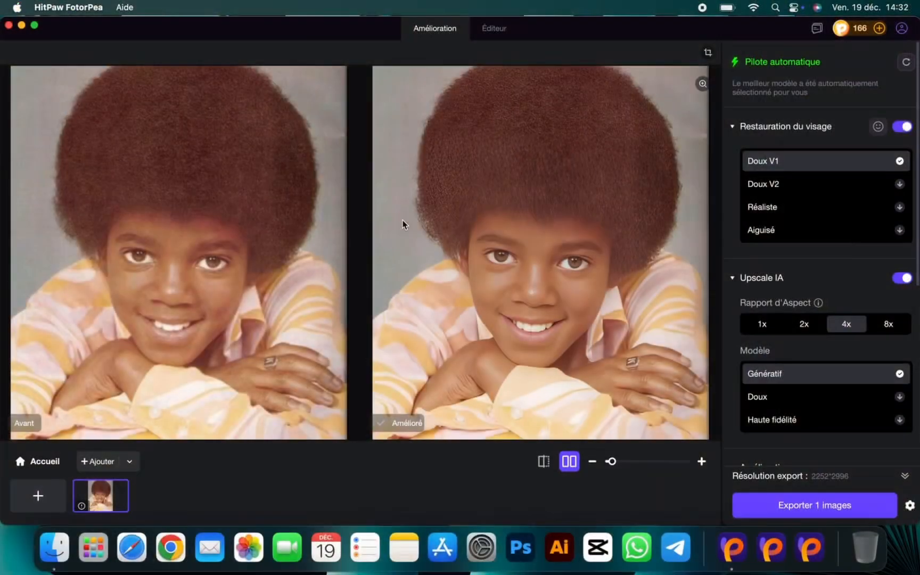
Compare the original and enhanced portrait side by side up close, examining the eyes, skin and hair detail.
scroll(478, 255, "up", 3)
scroll(478, 256, "up", 3)
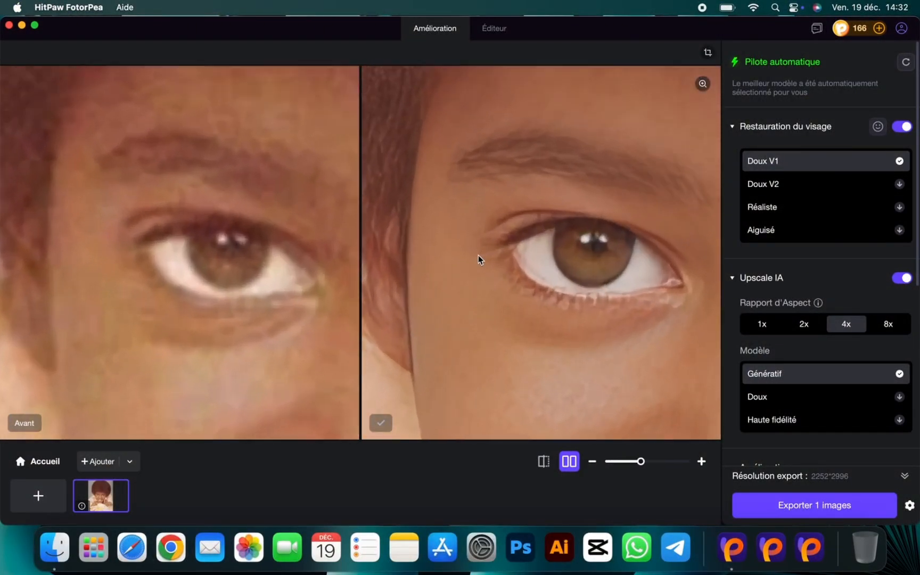
scroll(535, 266, "up", 2)
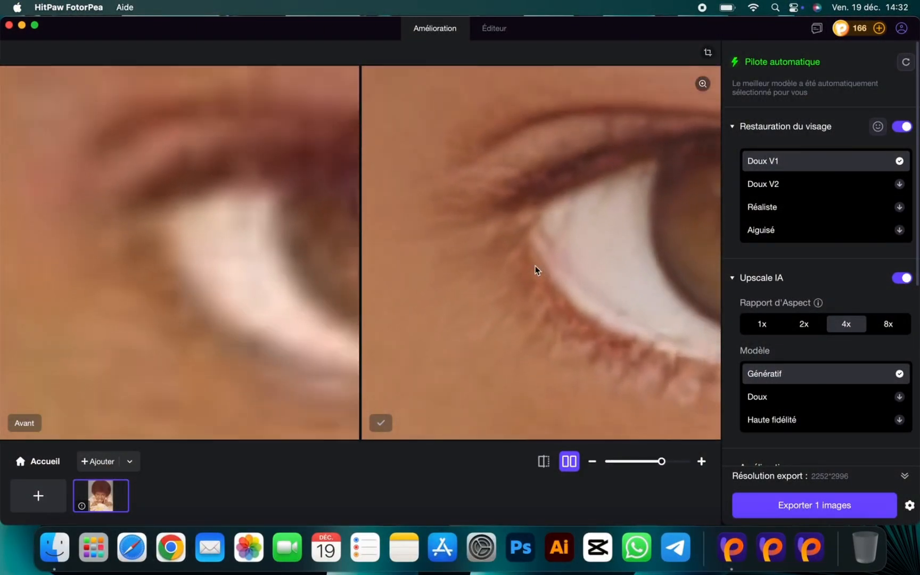
left_click_drag(508, 264, 106, 281)
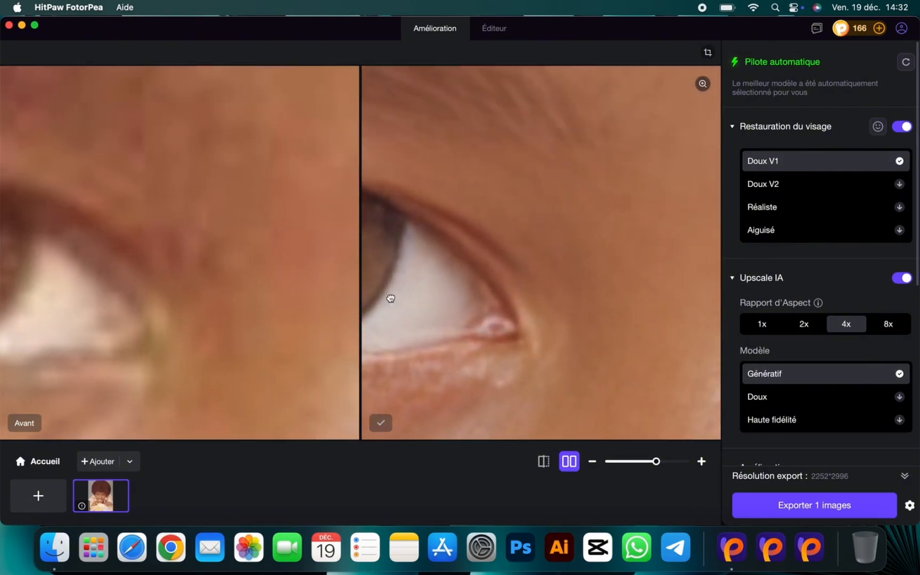
left_click_drag(390, 297, 338, 300)
scroll(552, 218, "up", 2)
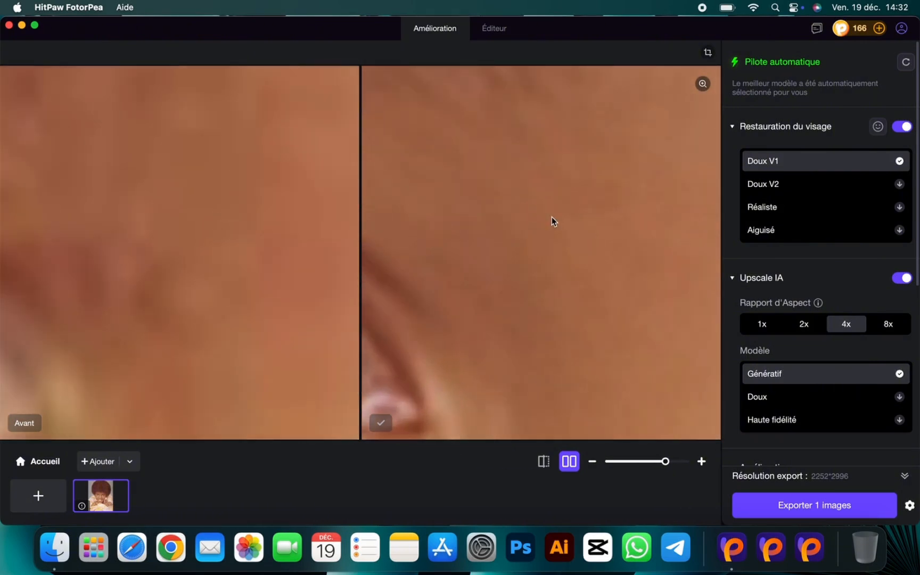
scroll(552, 219, "down", 7)
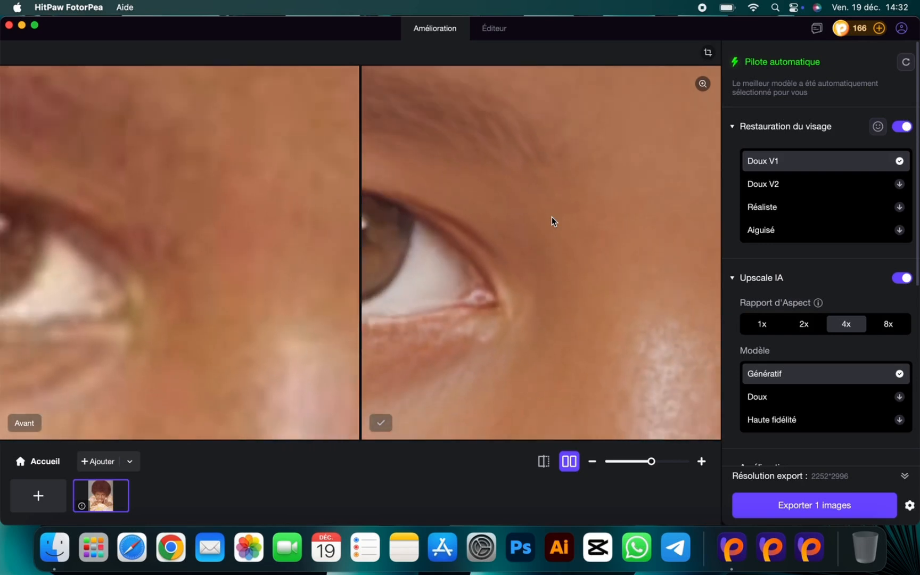
scroll(552, 219, "up", 1)
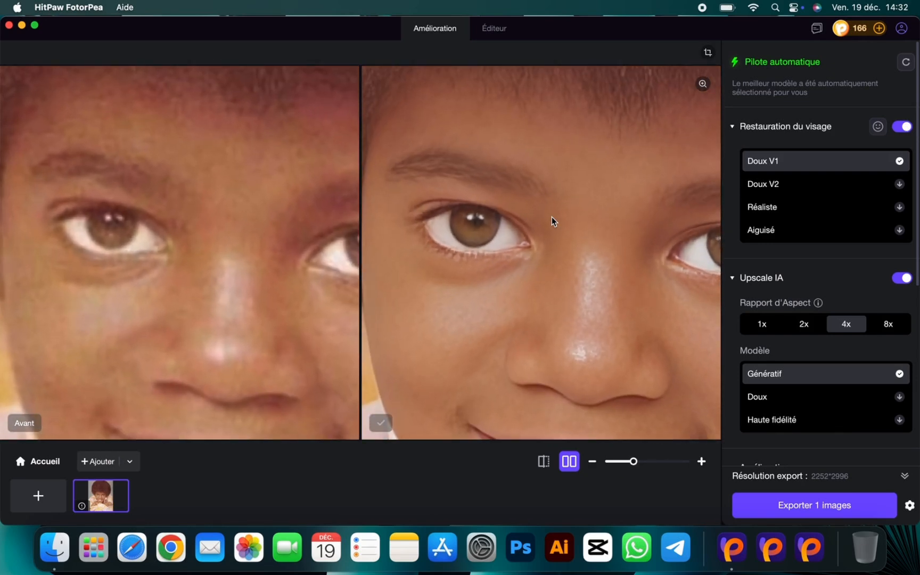
left_click_drag(551, 216, 482, 86)
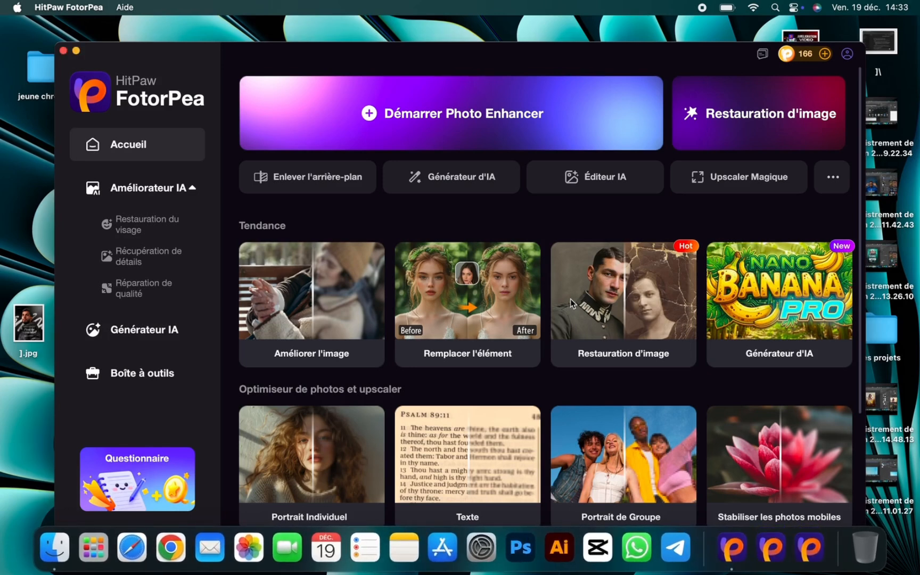
Go to the AI generator, show the Nano Banana templates and open the Texte vers image workspace.
left_click(156, 344)
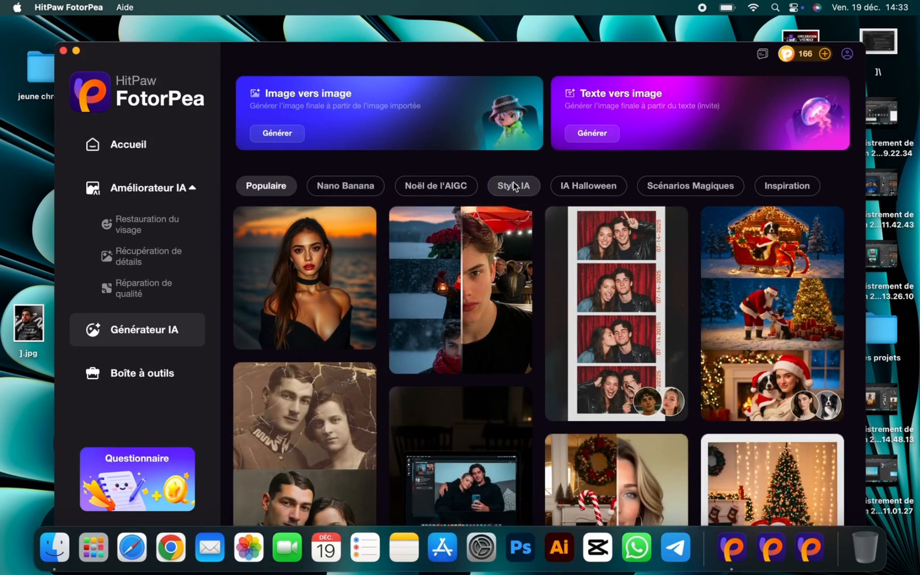
left_click(341, 188)
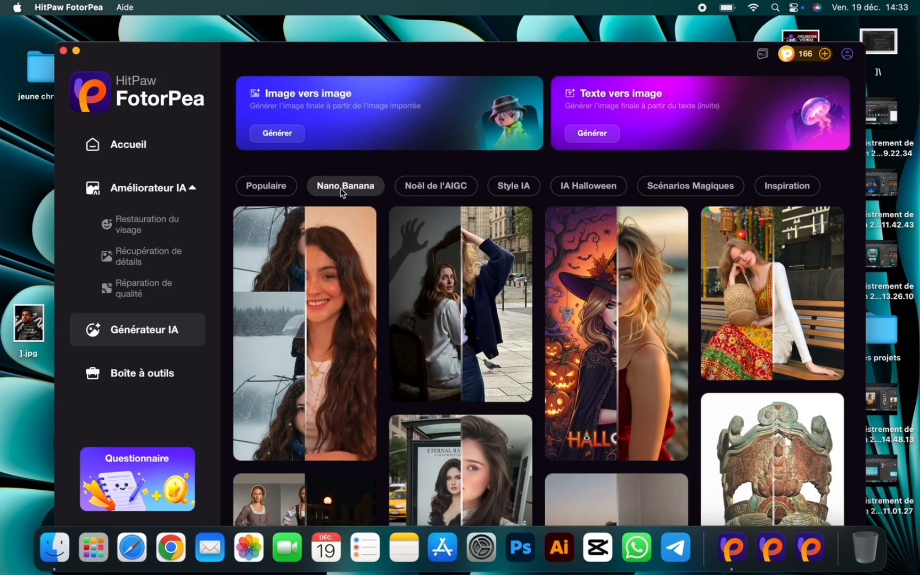
left_click(616, 128)
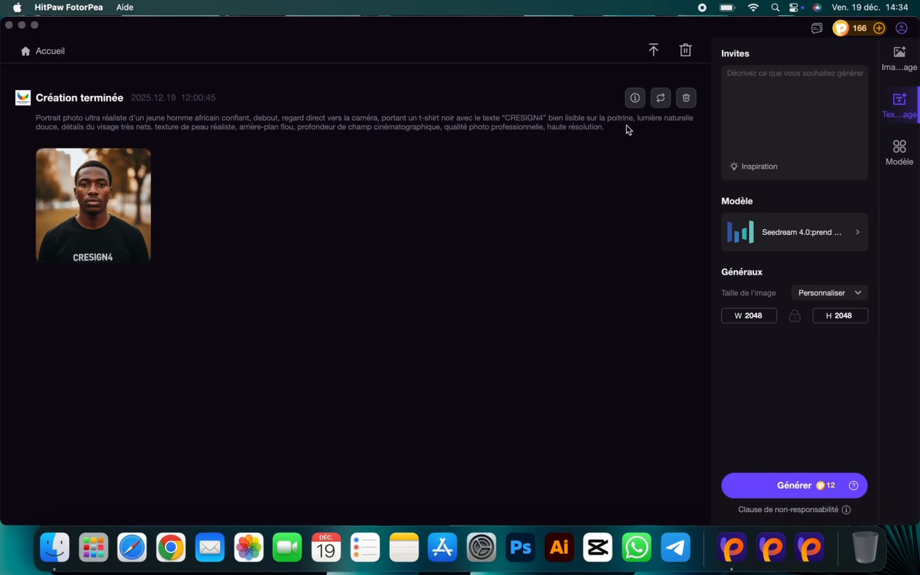
Review the image generation models offered under Bytedance, Gemini, Flux, GPT and Stable Diffusion.
left_click(820, 242)
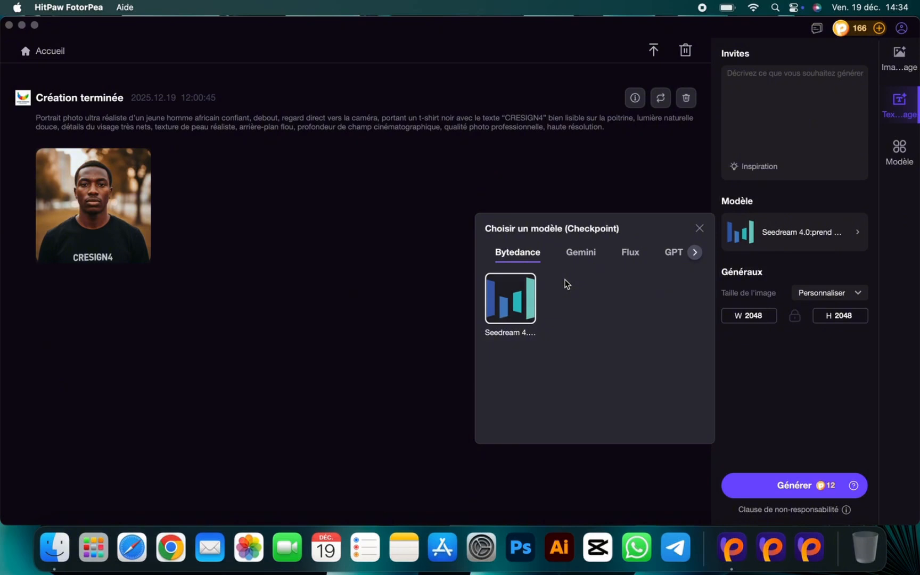
left_click(589, 256)
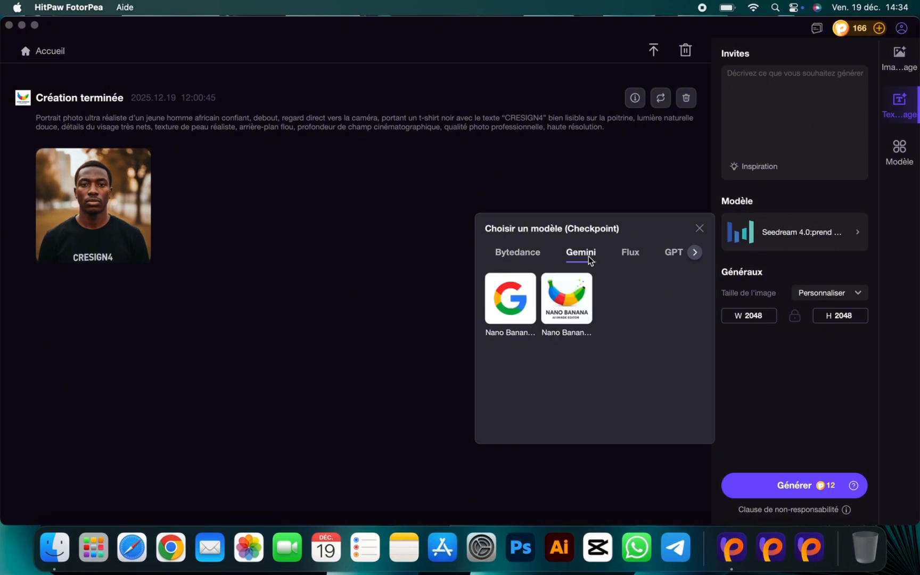
left_click(637, 258)
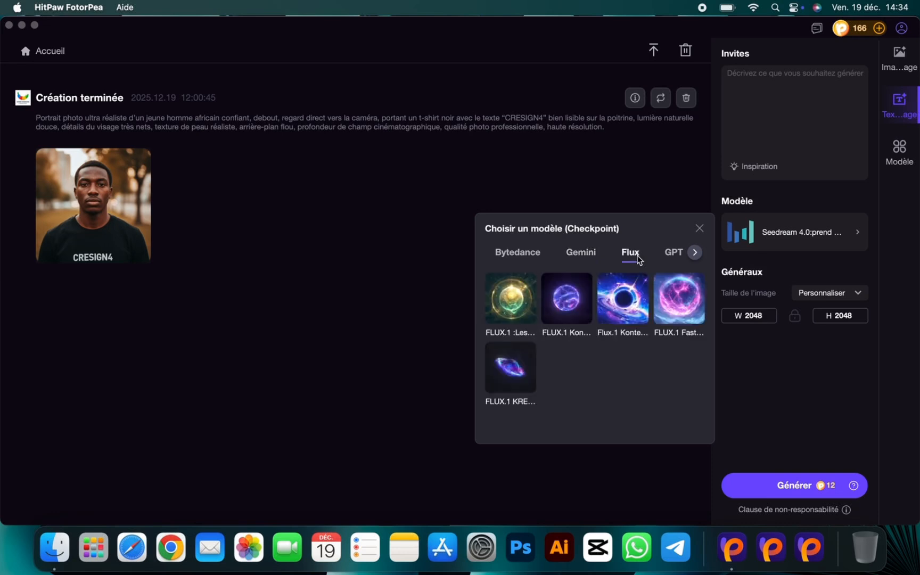
left_click(672, 256)
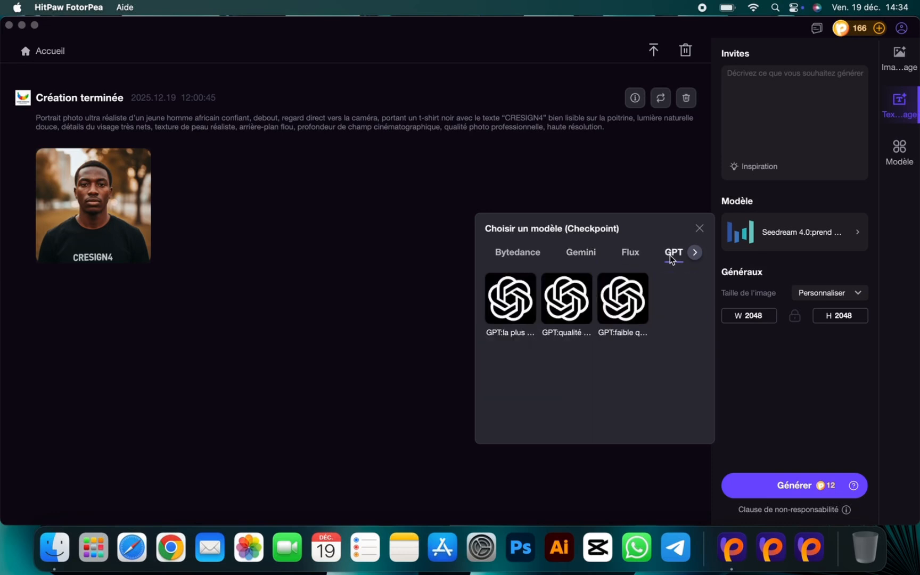
left_click(695, 258)
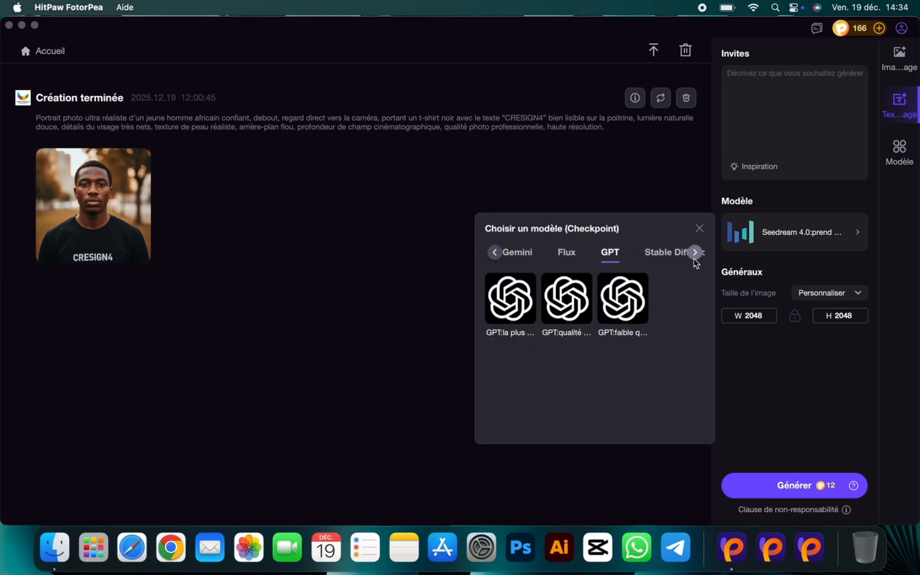
left_click(661, 256)
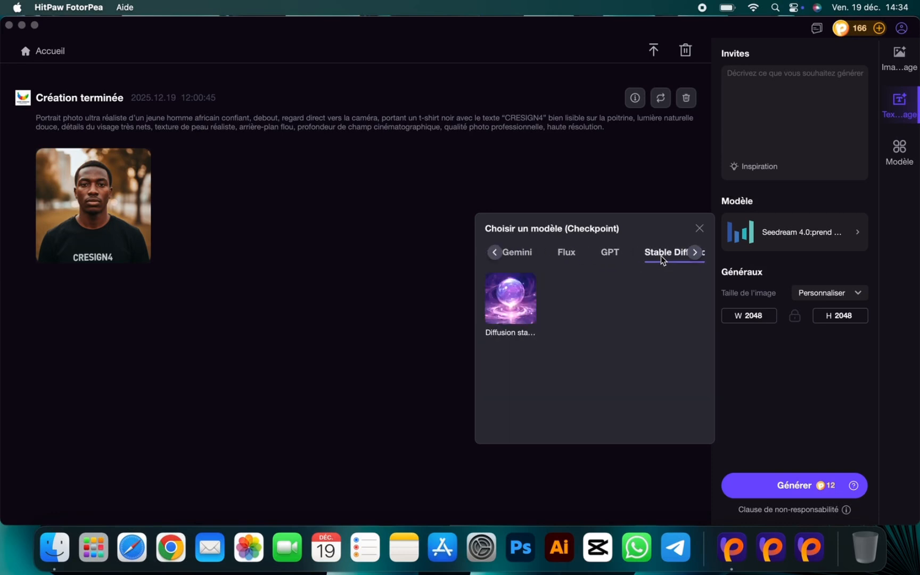
left_click(694, 254)
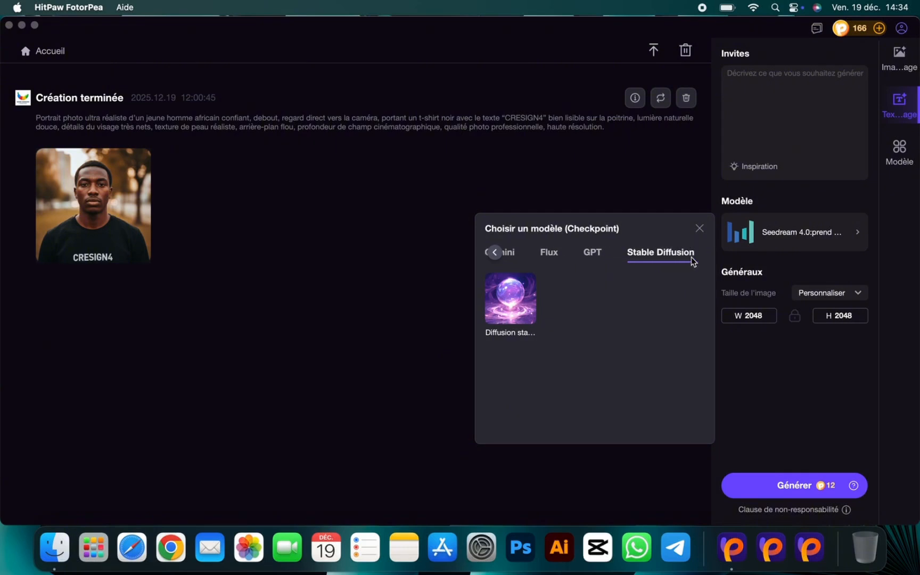
left_click(509, 260)
left_click(494, 253)
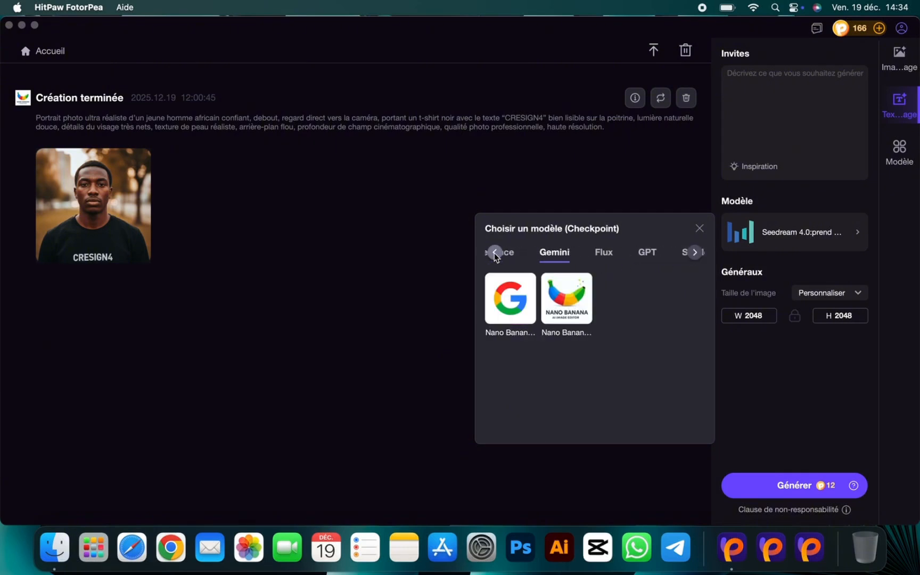
left_click(495, 255)
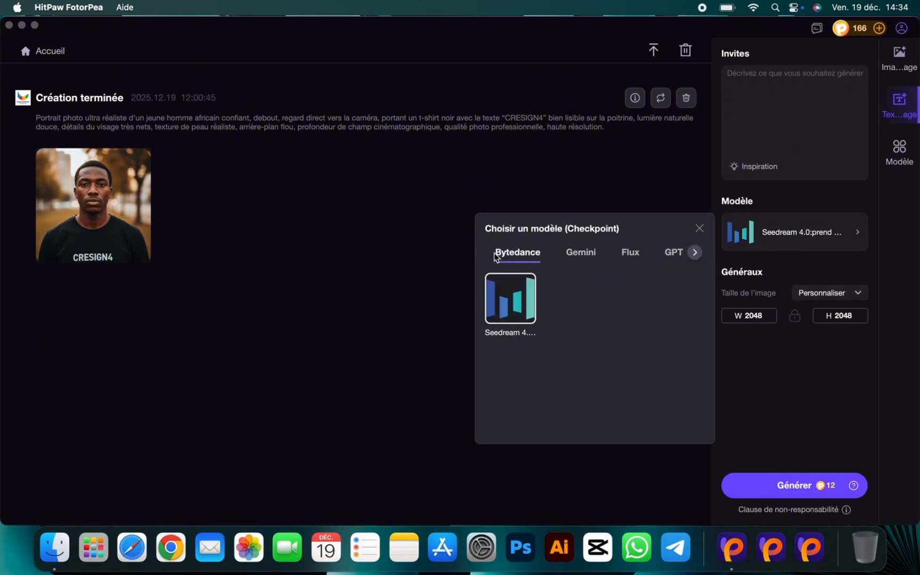
Set the generation model to Nano Banana Pro from the Gemini family.
left_click(631, 255)
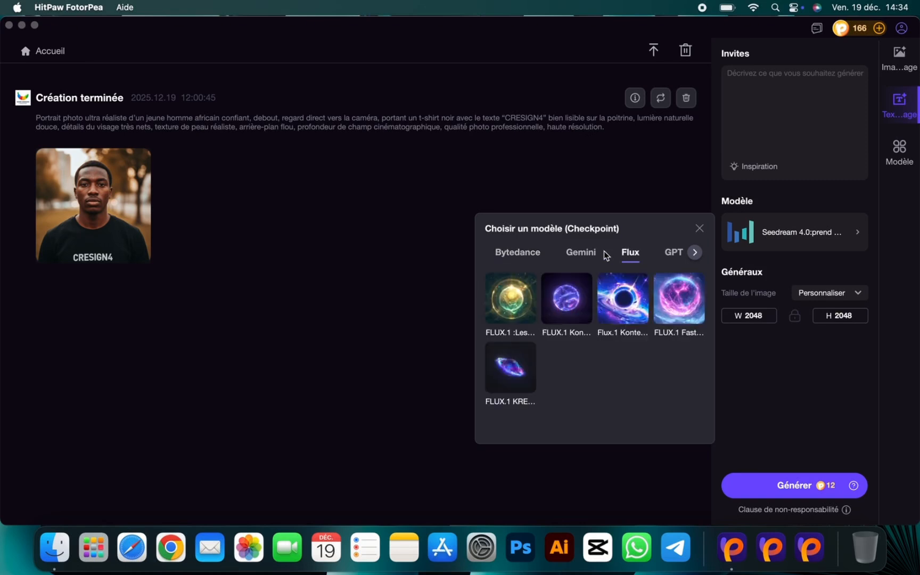
left_click(585, 256)
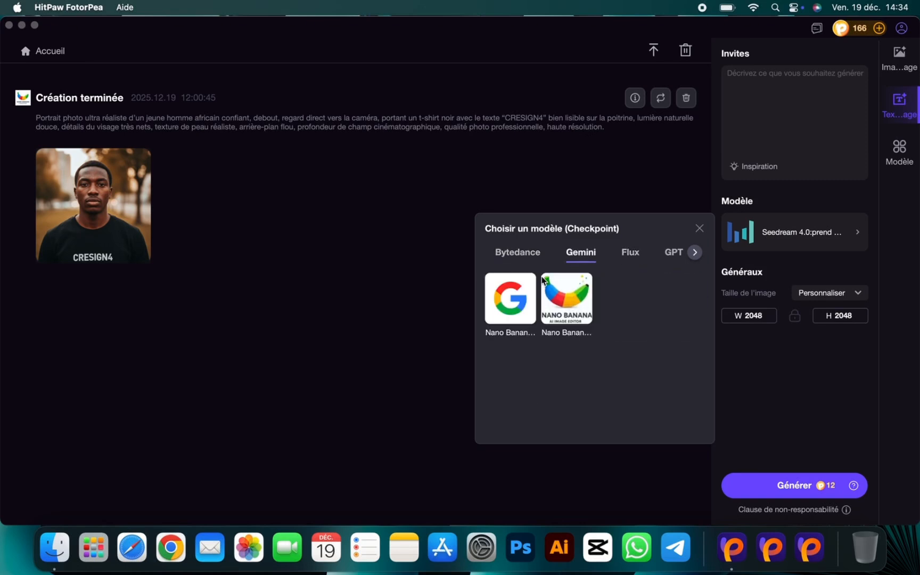
left_click(512, 309)
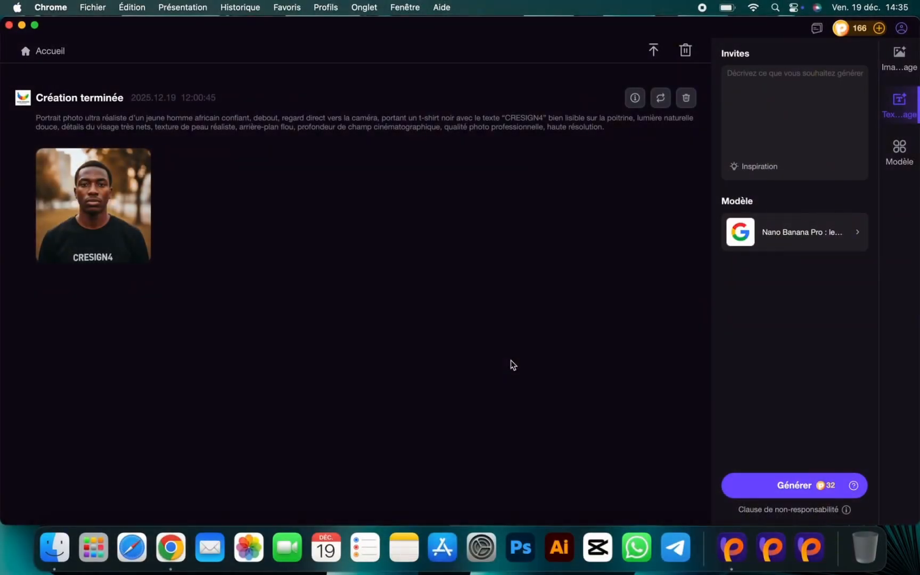
Generate an image from a French prompt for a premium e-commerce lifestyle photo of a modern model wearing a "CRESIGN4" t-shirt in a clean urban setting.
left_click(772, 114)
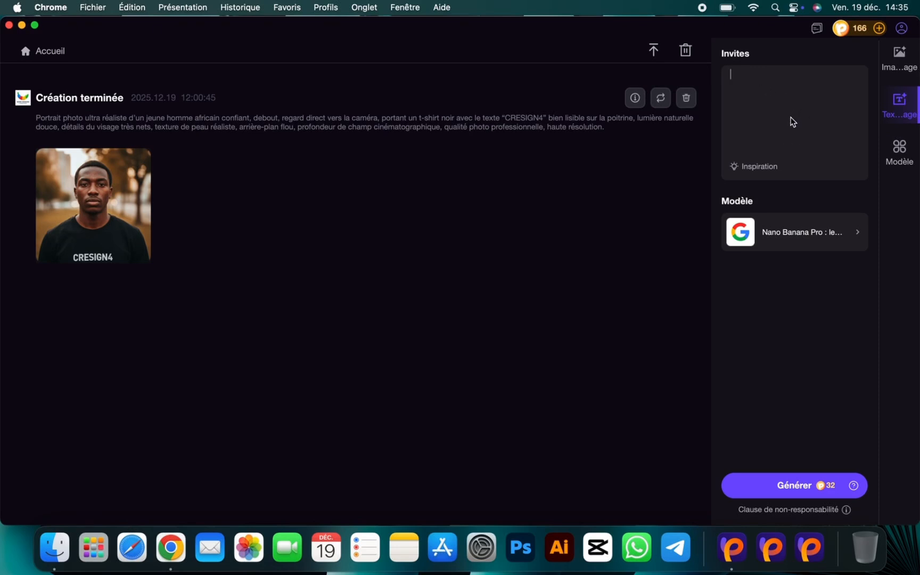
type("Photo lifestyle e-commerce d’un mannequin moderne portant un t-shirt \"CRESIGN4\", pose naturelle, environnement urbain épuré, lumière naturelle, rendu réaliste, style marketing premium, mise en valeur du logo, qualité photo professionnelle, haute résolution.")
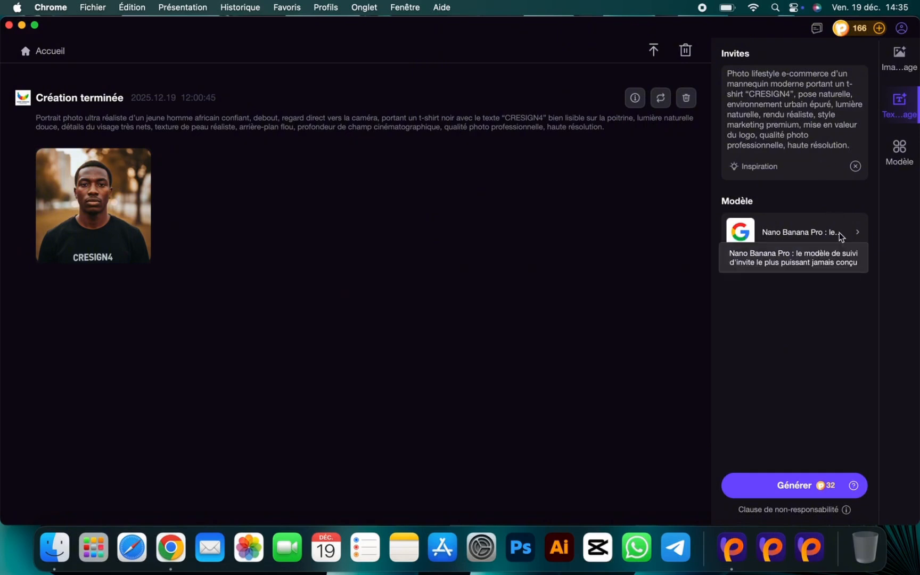
left_click(807, 486)
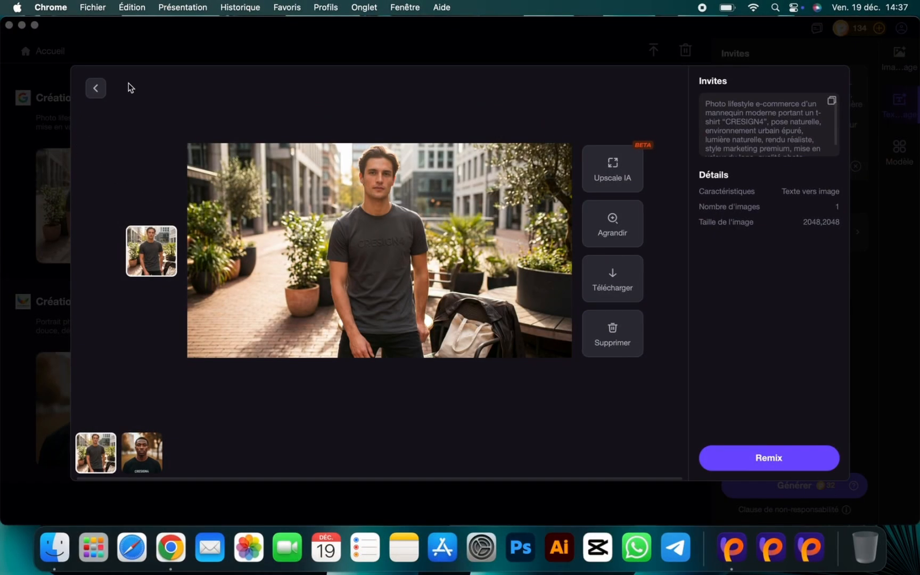
Enlarge the newly generated image of the model in the street and inspect the lettering on the t-shirt.
left_click(97, 88)
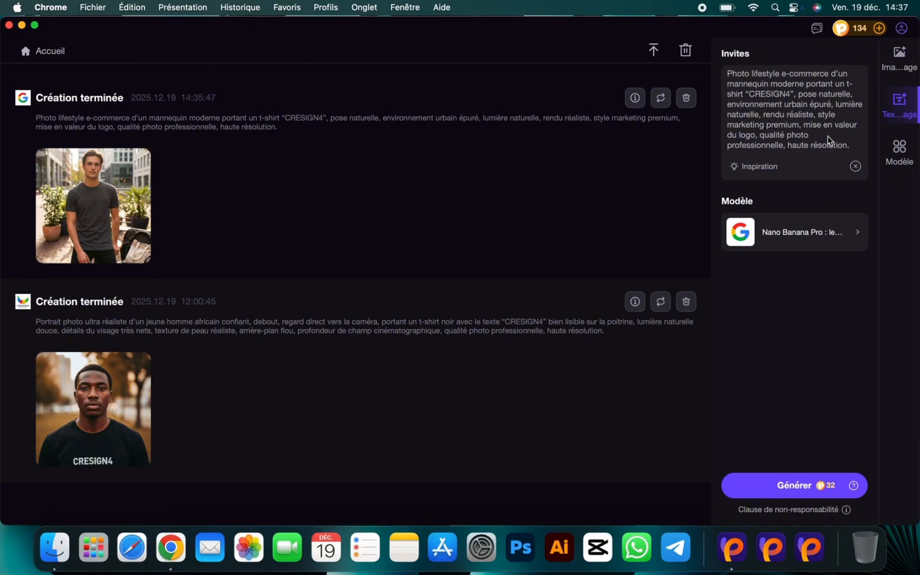
mouse_move(79, 238)
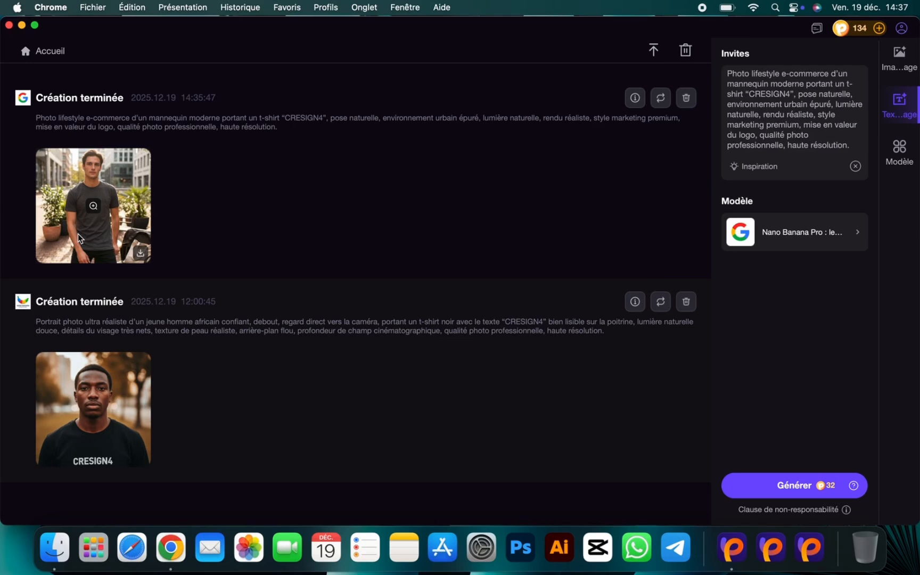
left_click(93, 206)
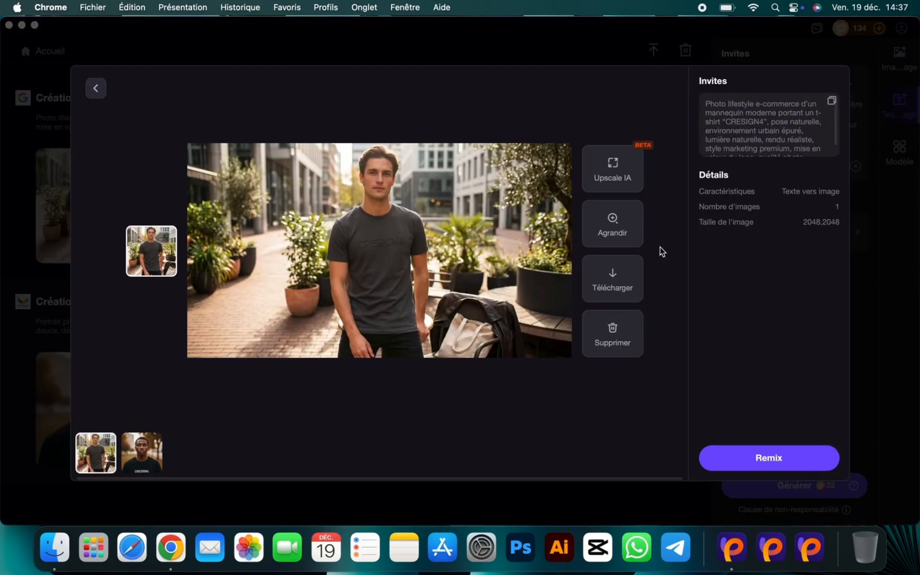
left_click(624, 226)
left_click(485, 186)
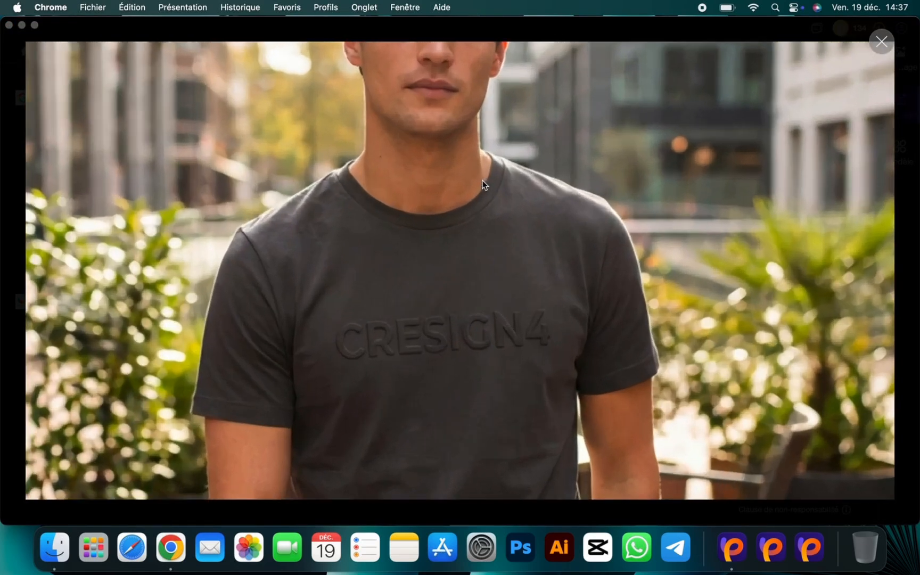
Examine the embossed CRESIGN4 lettering and the model's neckline up close, and return to the list of creations.
scroll(483, 185, "up", 5)
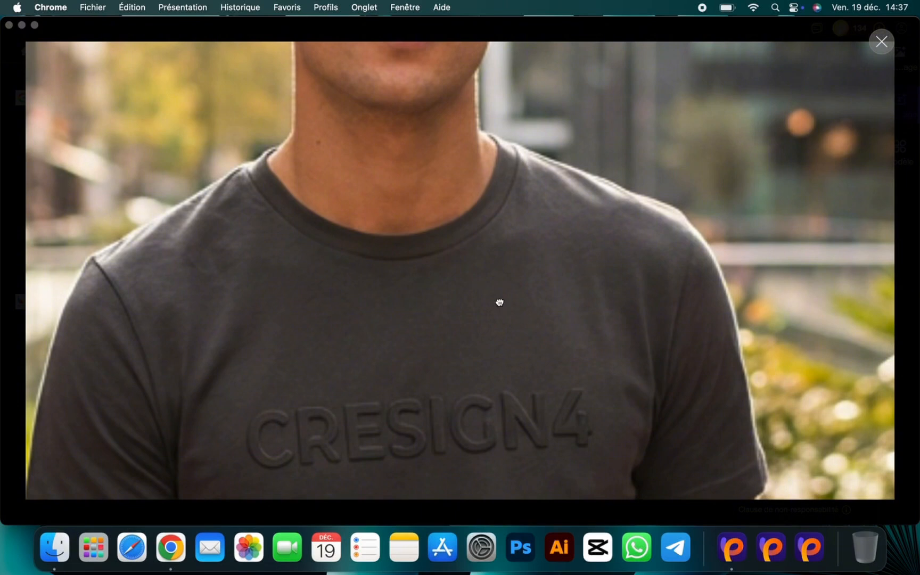
left_click_drag(500, 302, 509, 356)
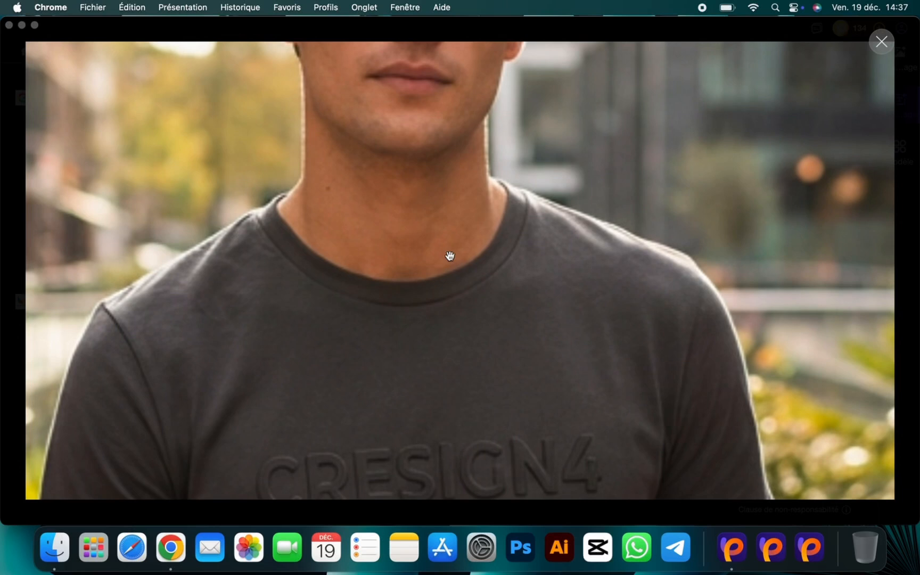
left_click(883, 41)
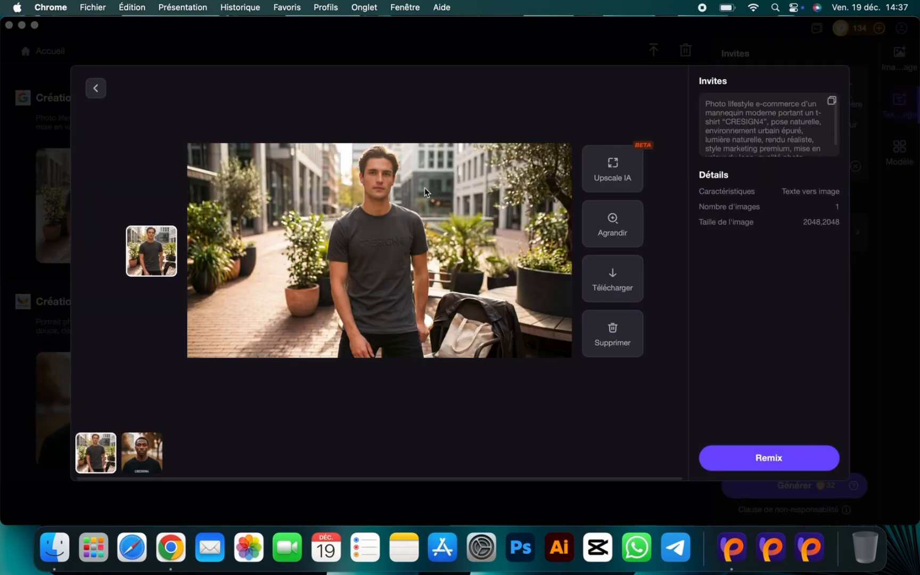
left_click(94, 91)
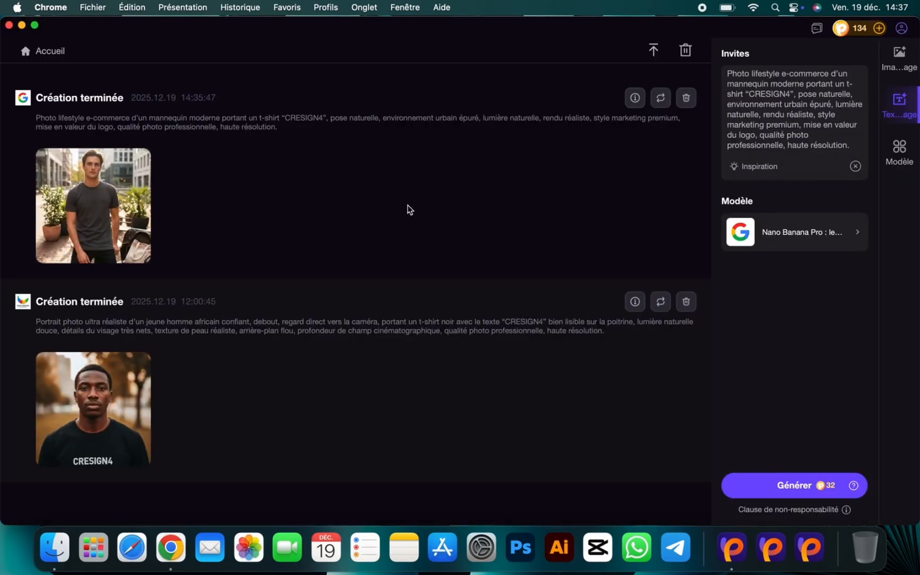
Generate another image from the same CRESIGN4 t-shirt prompt using the Flux.1 Kontext Pro model.
left_click(813, 233)
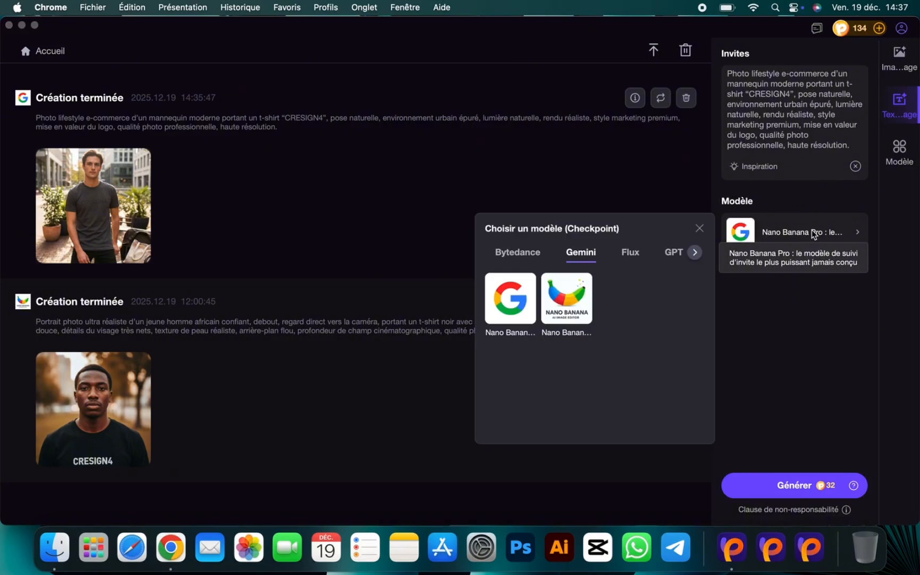
left_click(629, 253)
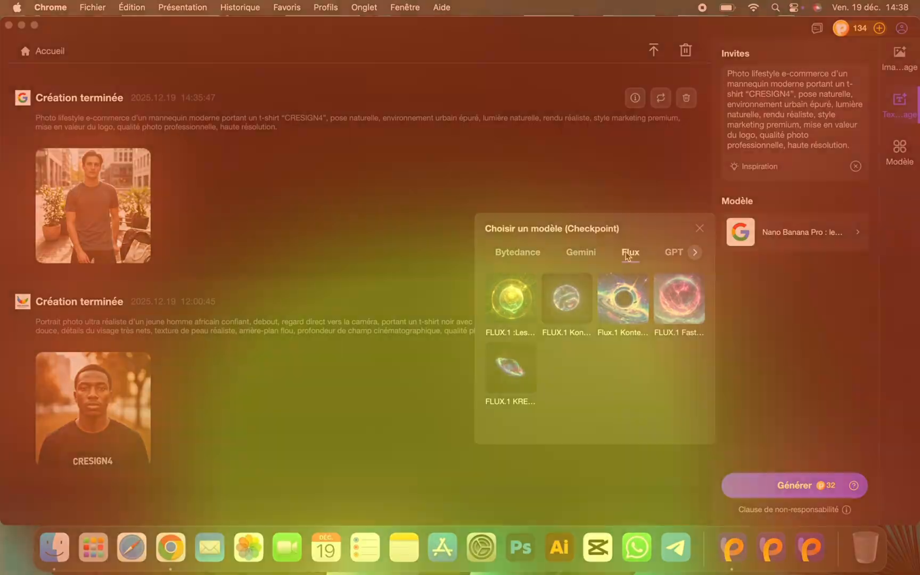
left_click(623, 301)
left_click(782, 486)
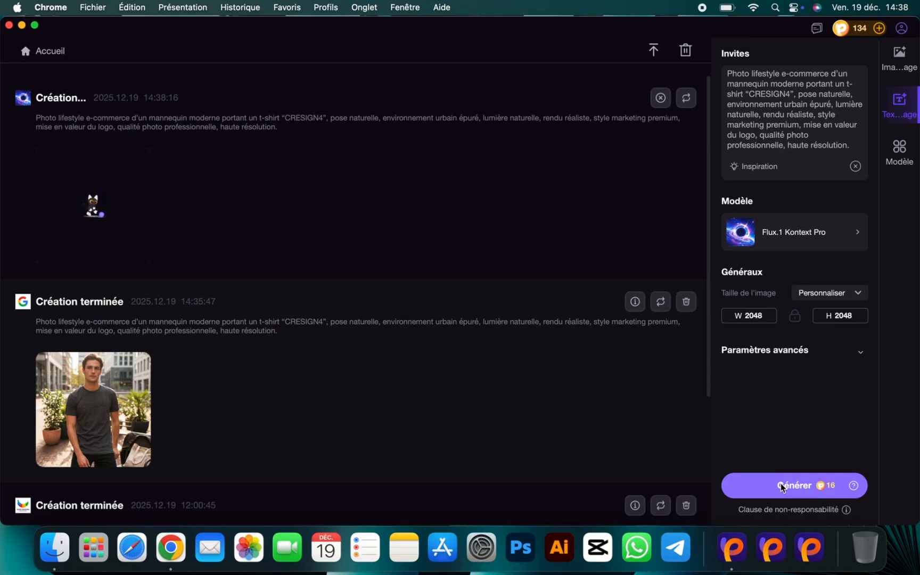
Enlarge the new image of the model in the white t-shirt, inspect its CRESIGN4 logo, and return to the creations.
left_click(90, 204)
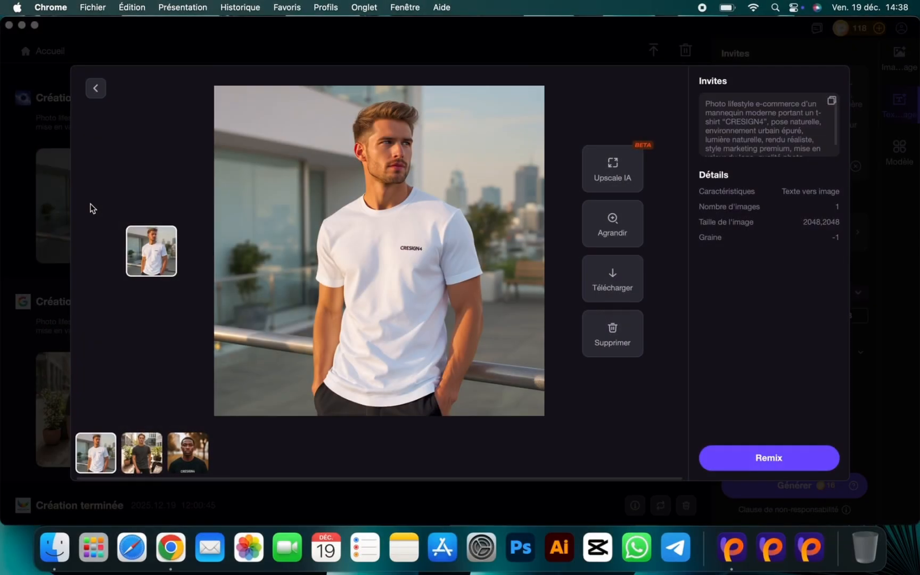
left_click(611, 223)
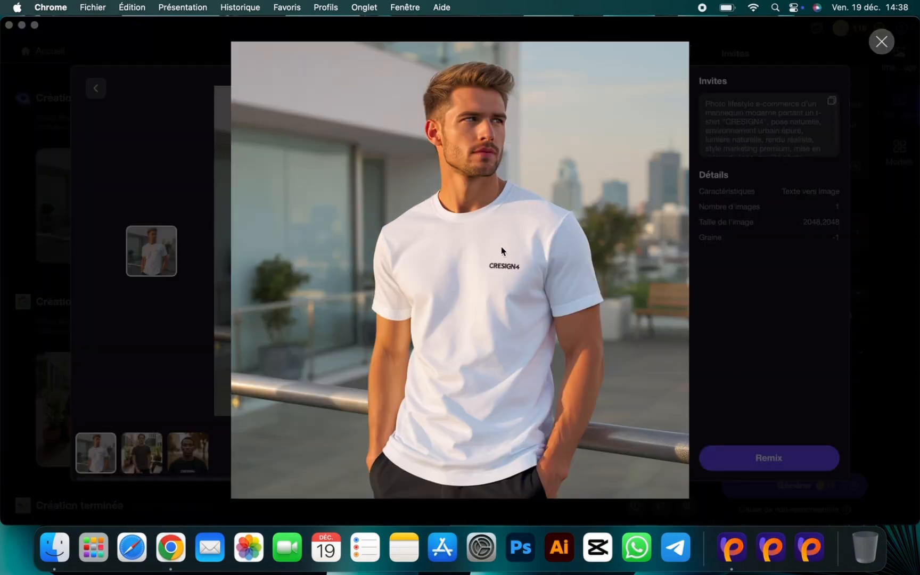
scroll(501, 246, "up", 5)
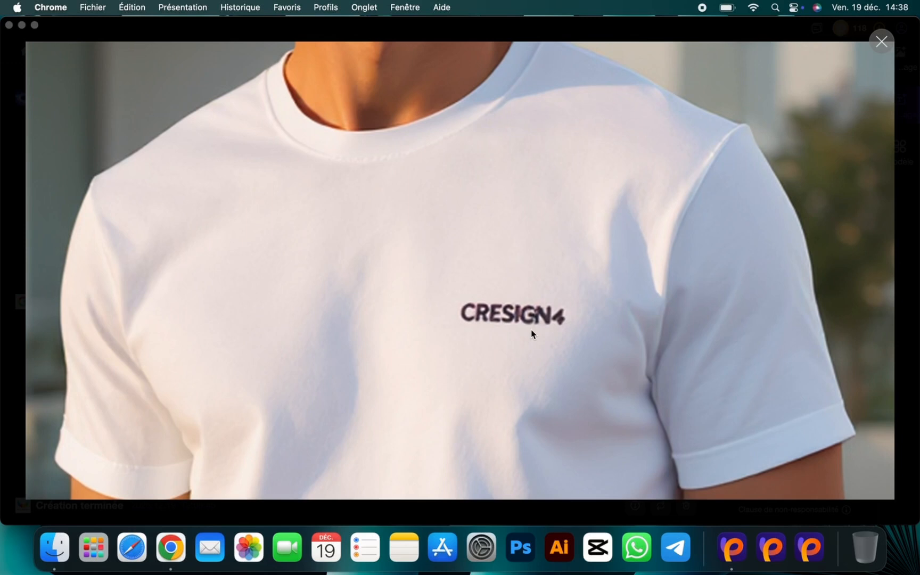
left_click_drag(528, 324, 508, 306)
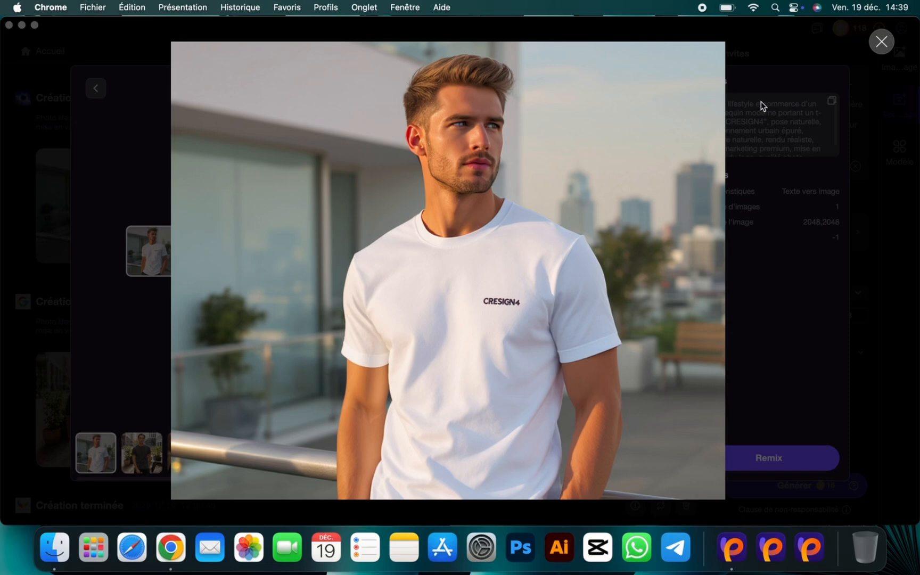
left_click(882, 43)
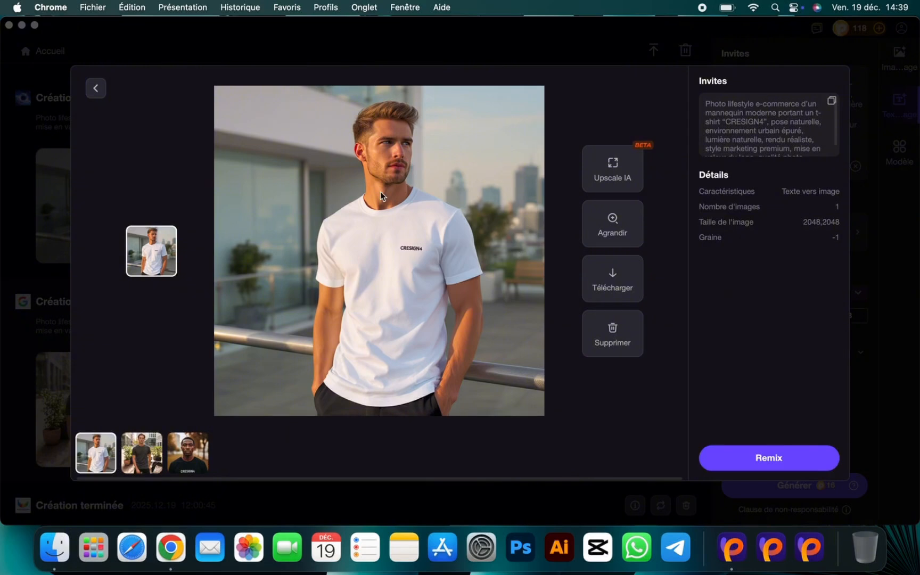
left_click(97, 88)
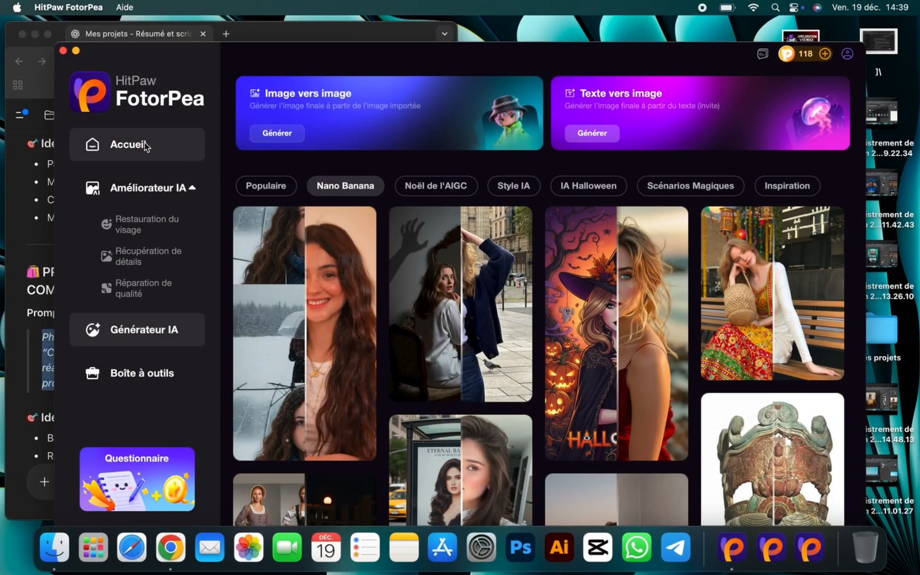
Load the 683×1024 portrait of the bearded man in a football jersey from Téléchargements into the Éditeur IA.
left_click(144, 145)
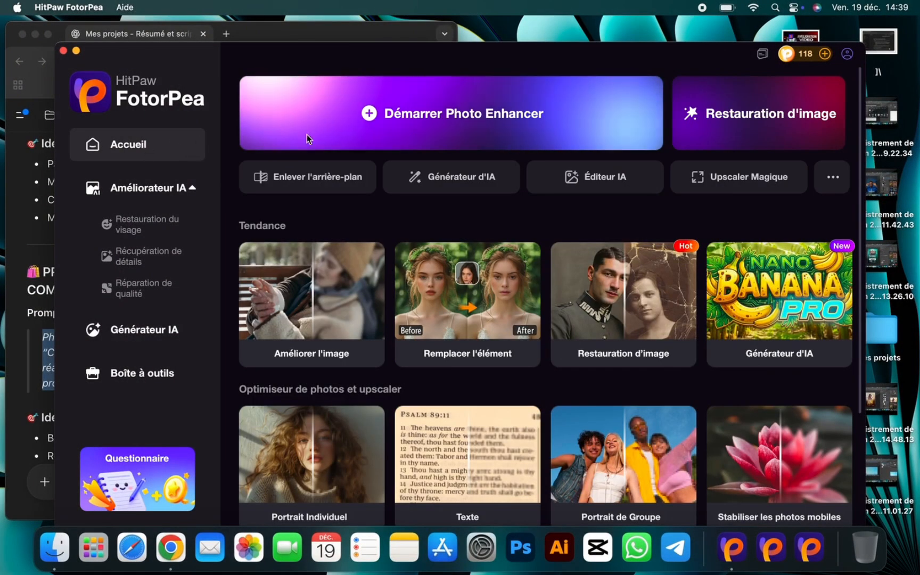
left_click(622, 178)
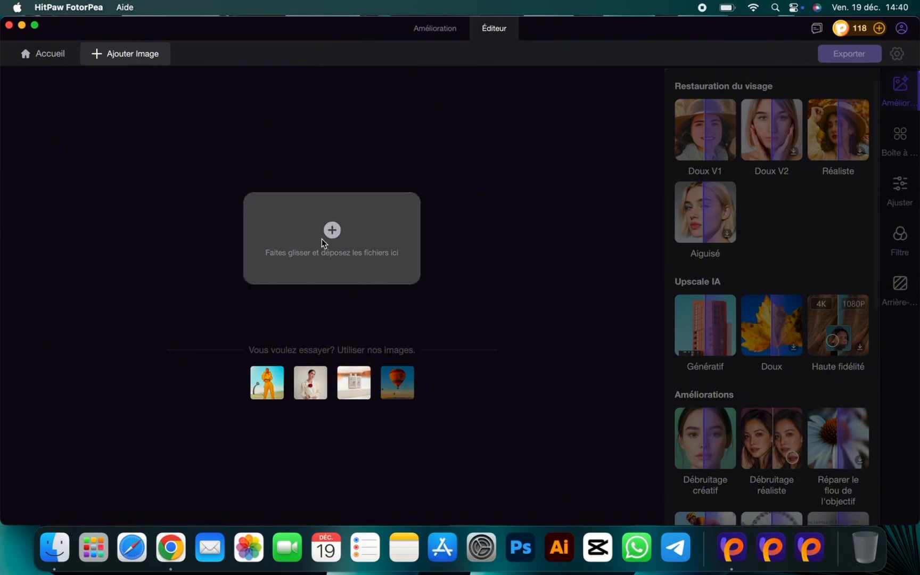
left_click(321, 243)
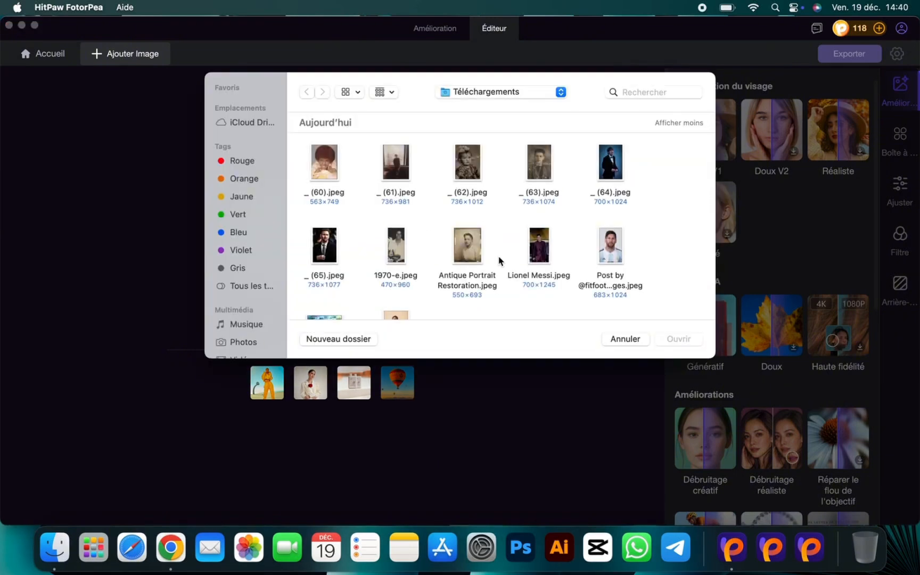
scroll(579, 249, "down", 2)
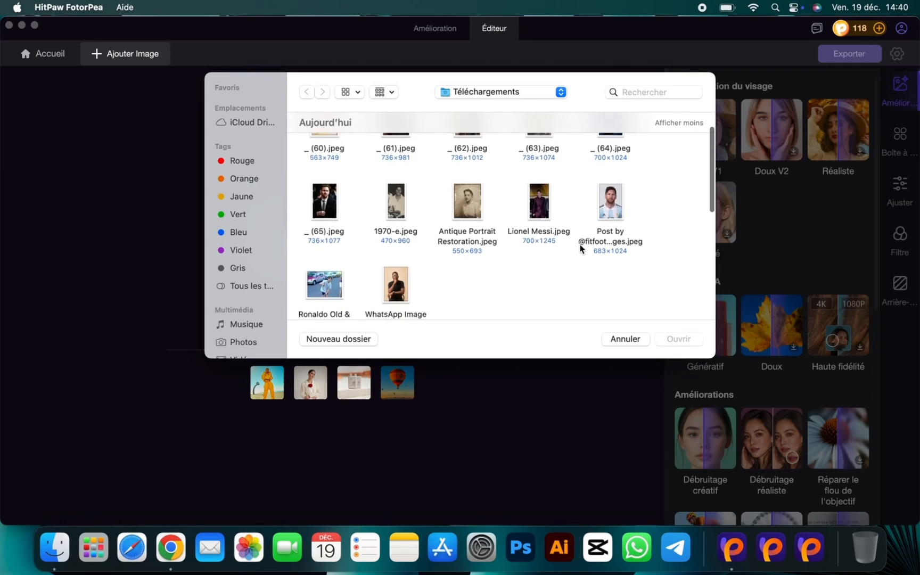
left_click(617, 204)
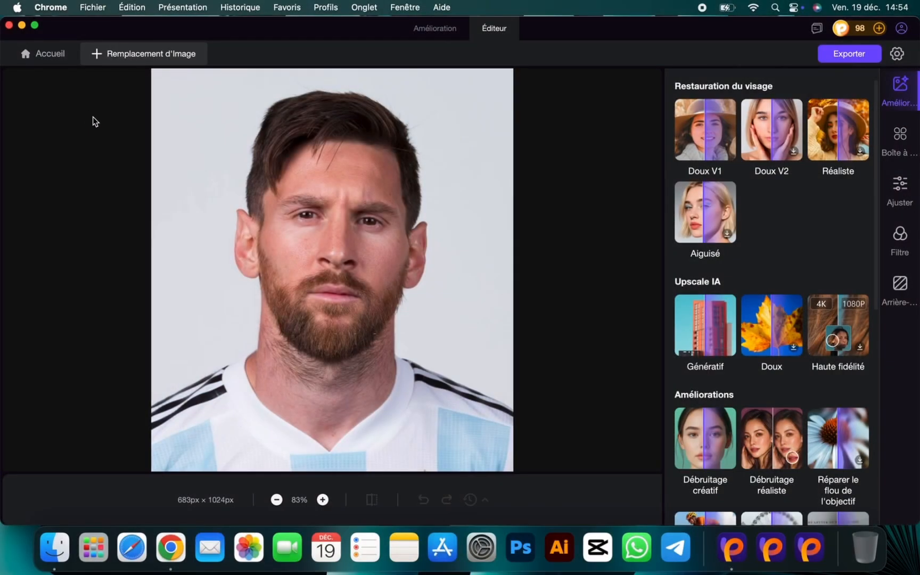
Set up a Retouche locale with a French prompt transforming the hairstyle into natural, well-defined, medium-length modern locks with realistic texture.
left_click(906, 136)
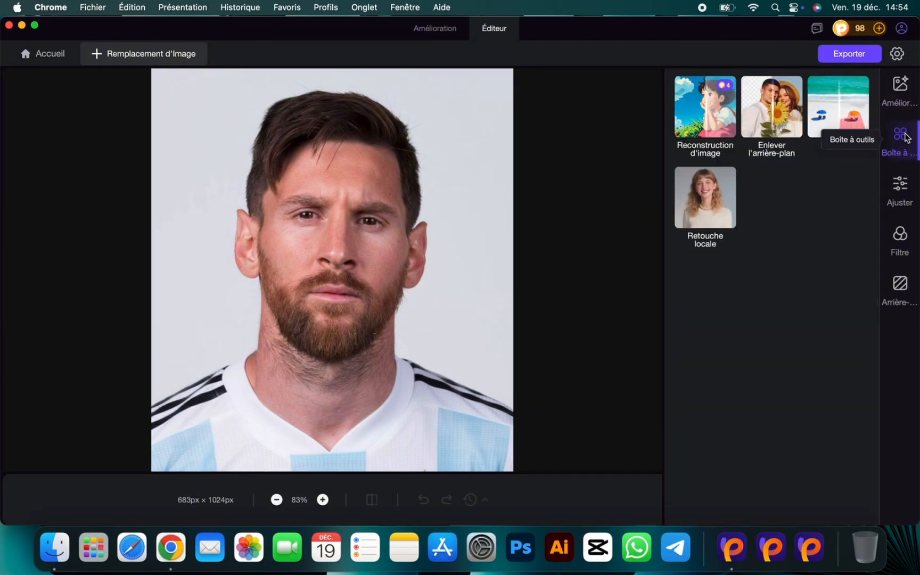
left_click(706, 196)
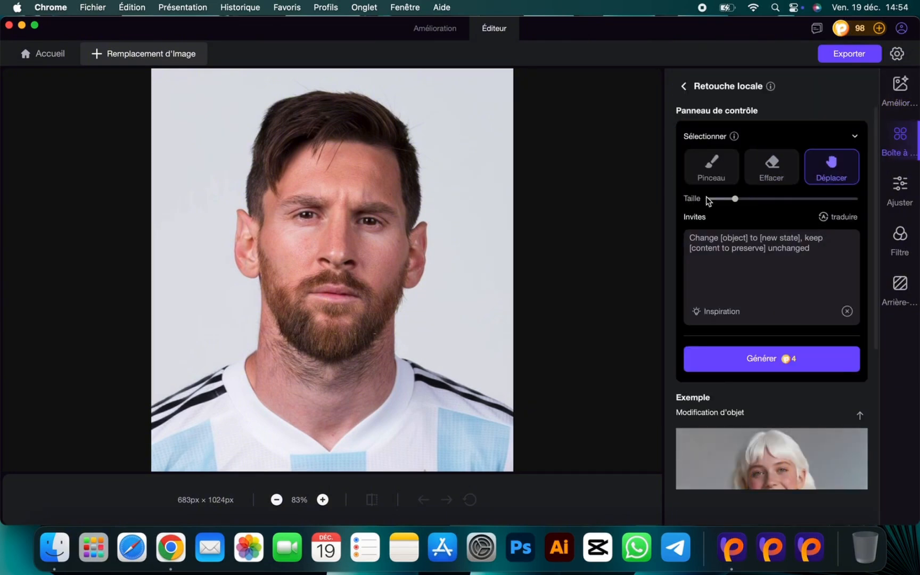
triple_click(740, 257)
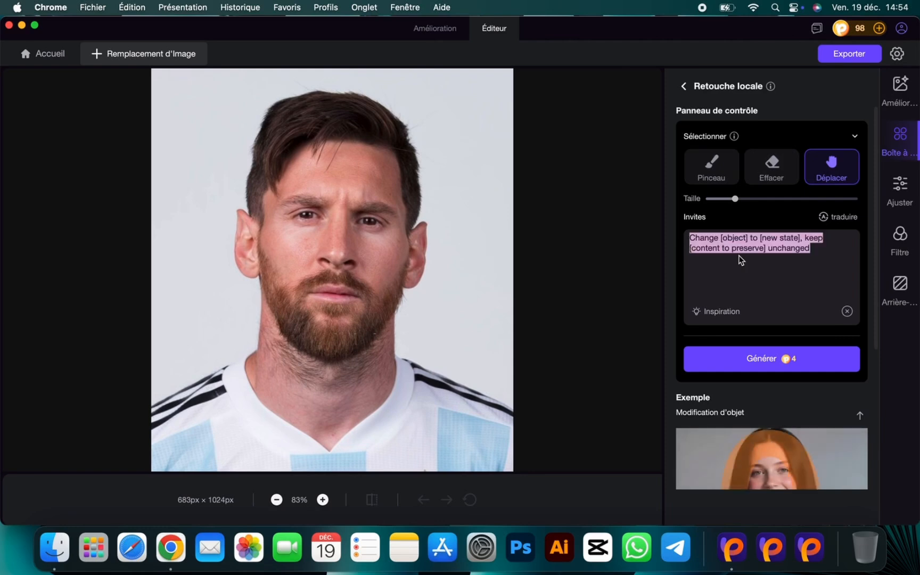
type("Transformer la coiffure actuelle en locks naturelles bien définies, propres et modernes, longueur moyenne, texture réaliste, volume équilibré, racines naturelles, respect de la forme du visage et de la tête, intégration parfaite avec l'éclairage existant, rendu photo réaliste, haute qualité.")
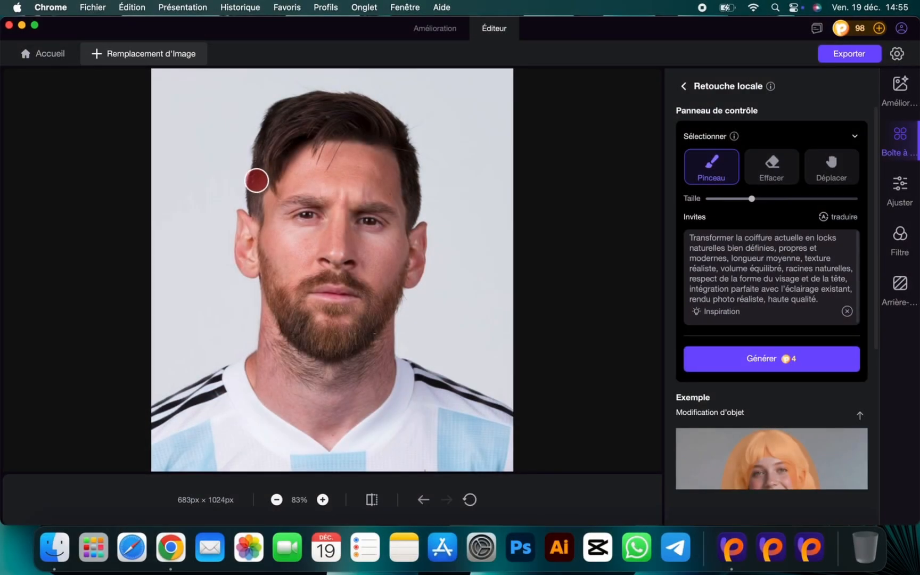
Mask the man's hair and beard with the Pinceau and generate the local retouch.
mouse_move(254, 185)
left_mouse_down()
mouse_move(286, 139)
mouse_move(285, 119)
mouse_move(274, 124)
mouse_move(261, 149)
mouse_move(270, 154)
mouse_move(298, 119)
mouse_move(332, 118)
mouse_move(301, 133)
mouse_move(283, 115)
mouse_move(319, 107)
mouse_move(304, 95)
mouse_move(342, 99)
mouse_move(398, 114)
mouse_move(413, 143)
mouse_move(418, 208)
mouse_move(414, 214)
mouse_move(405, 156)
mouse_move(374, 131)
mouse_move(312, 140)
mouse_move(393, 137)
mouse_move(383, 124)
mouse_move(304, 132)
mouse_move(287, 160)
mouse_move(268, 172)
mouse_move(258, 164)
mouse_move(258, 205)
mouse_move(268, 185)
left_mouse_up()
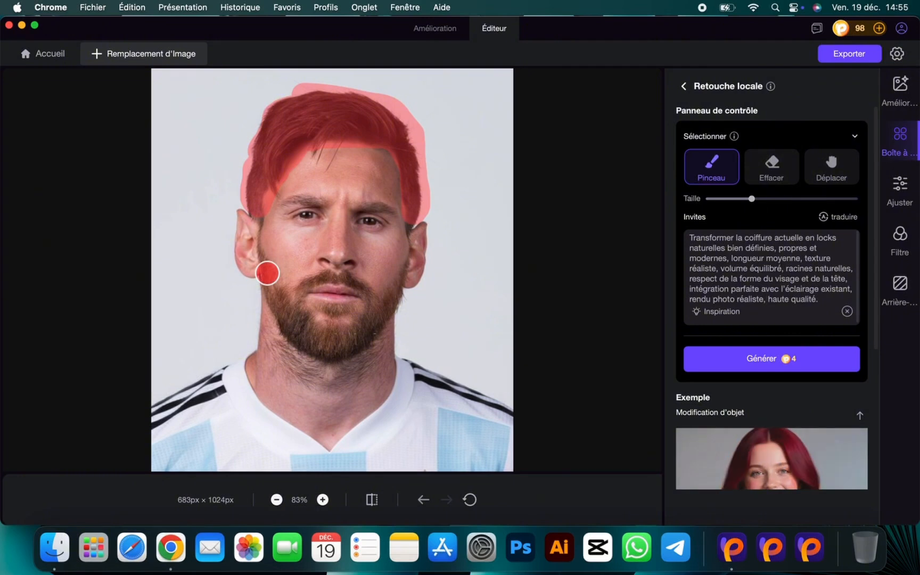
mouse_move(268, 273)
left_mouse_down()
mouse_move(301, 333)
mouse_move(271, 301)
mouse_move(313, 348)
mouse_move(372, 341)
mouse_move(408, 280)
mouse_move(384, 316)
mouse_move(338, 336)
mouse_move(298, 320)
mouse_move(295, 293)
mouse_move(319, 276)
mouse_move(362, 288)
mouse_move(372, 314)
mouse_move(302, 306)
left_mouse_up()
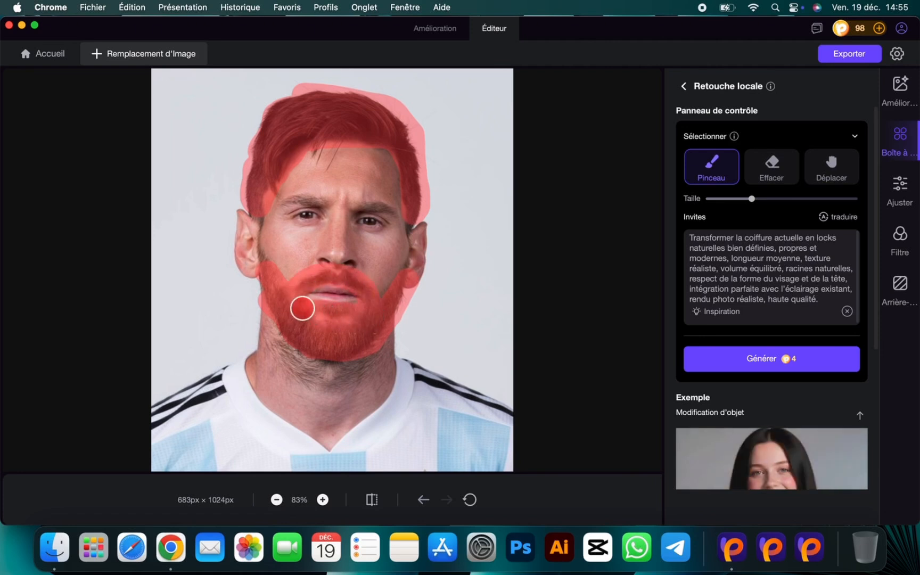
left_click(762, 370)
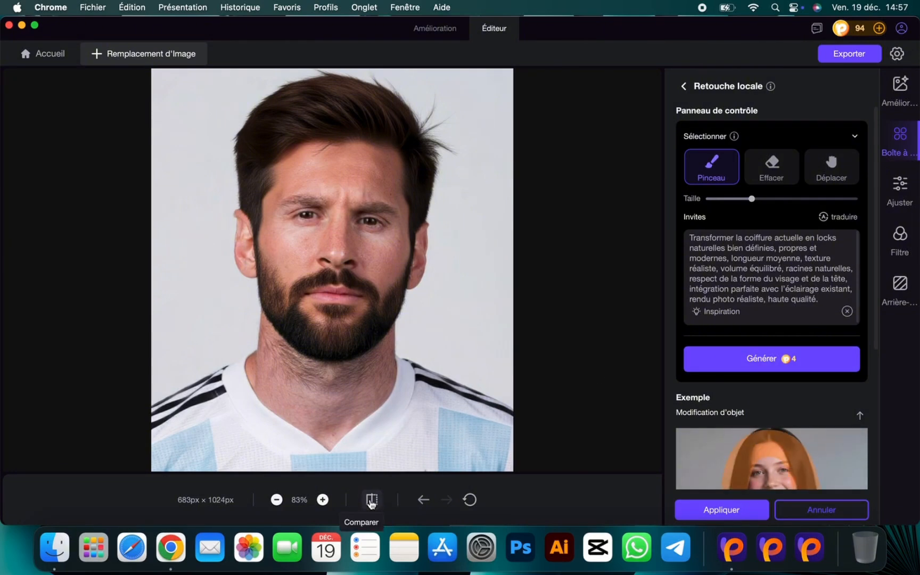
Compare the retouched portrait with the original, and return to the home page, abandoning the current edit.
left_click_drag(372, 503, 371, 503)
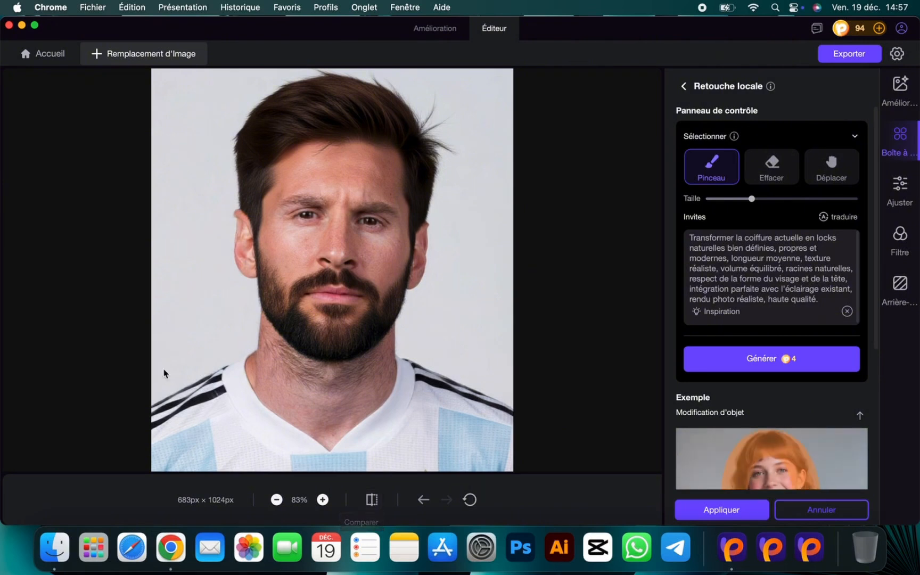
left_click(50, 59)
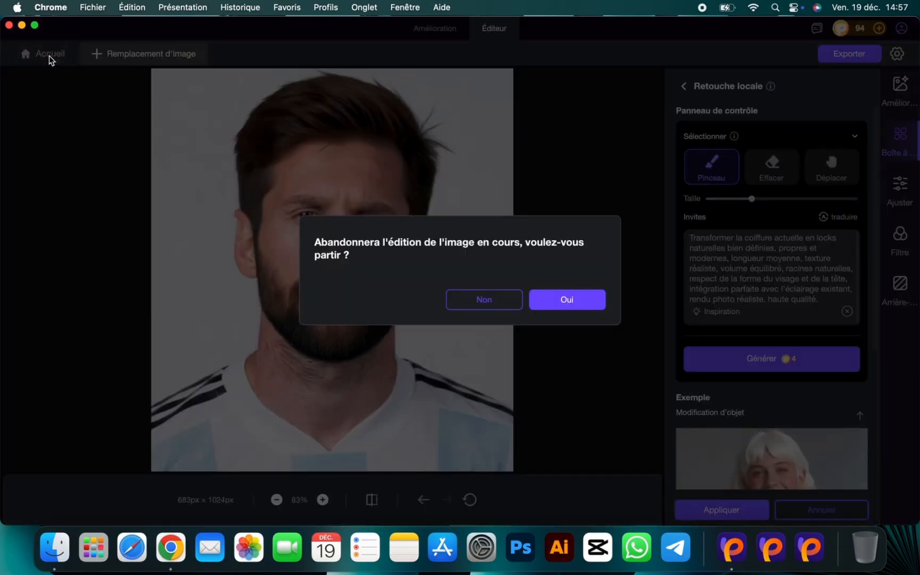
left_click(567, 303)
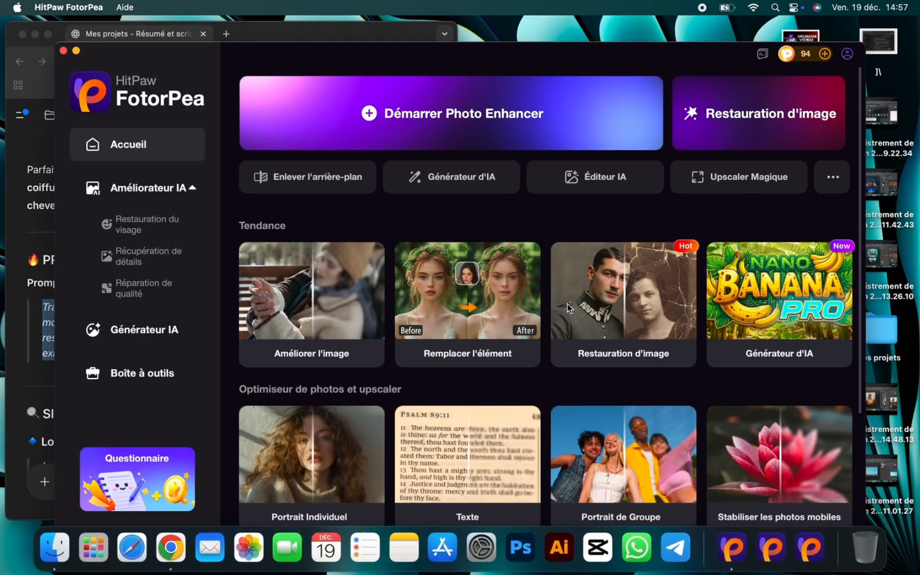
Load 1970-e.jpeg into Restauration d'image and process it with the Rapide (Restaurer et coloriser) model.
mouse_move(783, 309)
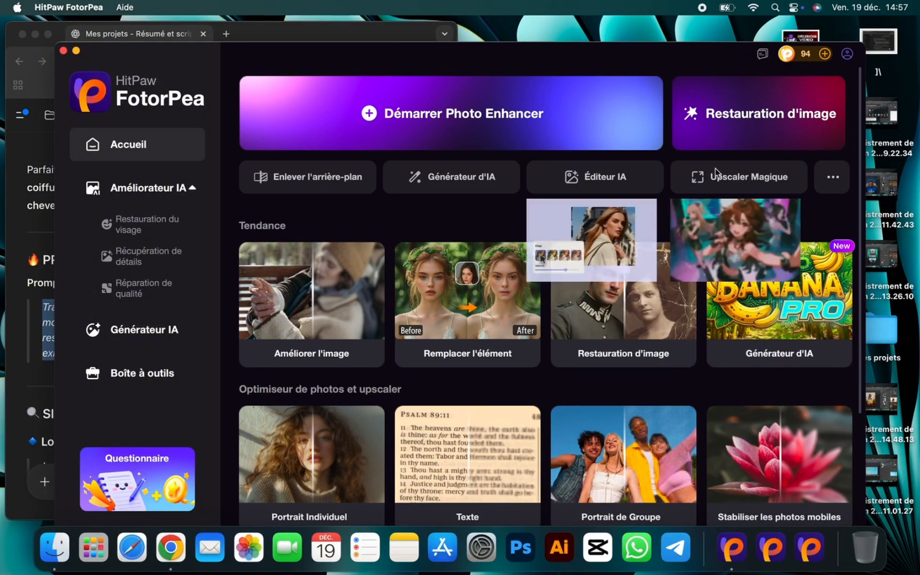
left_click(743, 121)
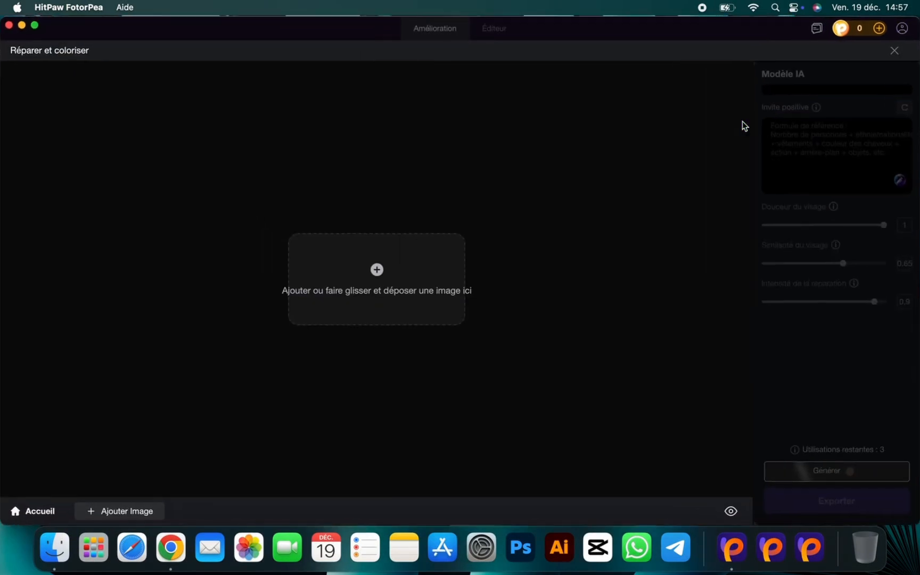
left_click(386, 275)
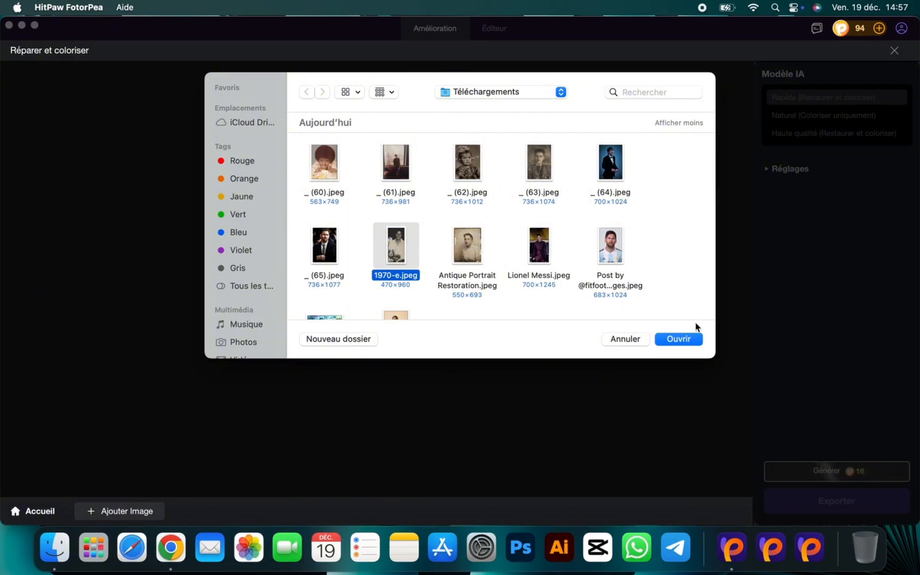
left_click(677, 340)
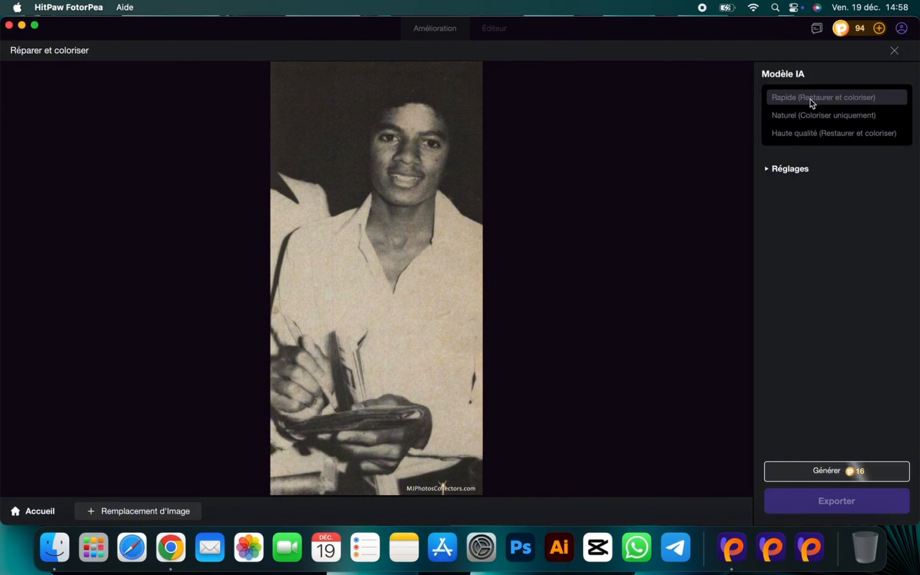
left_click(847, 473)
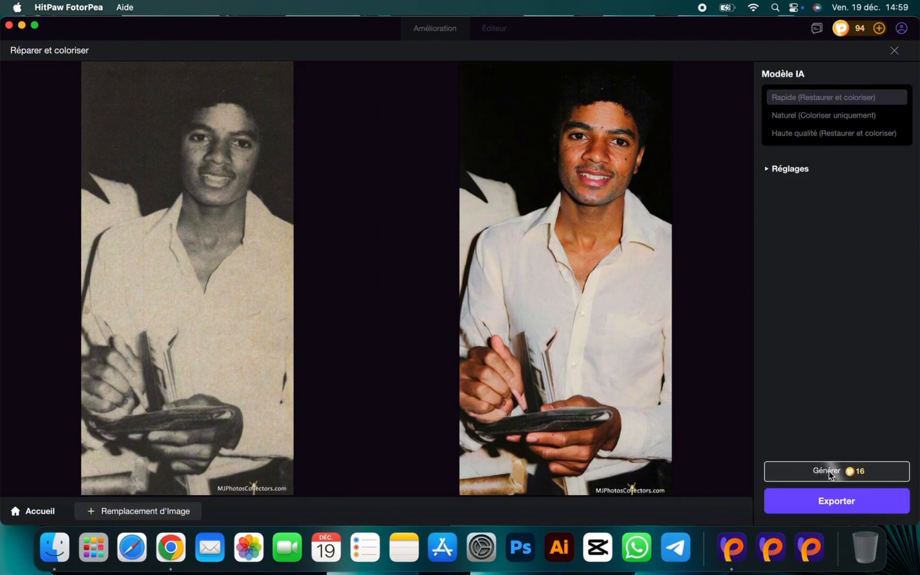
Compare the face in the restored and colorized photo with the original at close range.
scroll(582, 250, "up", 3)
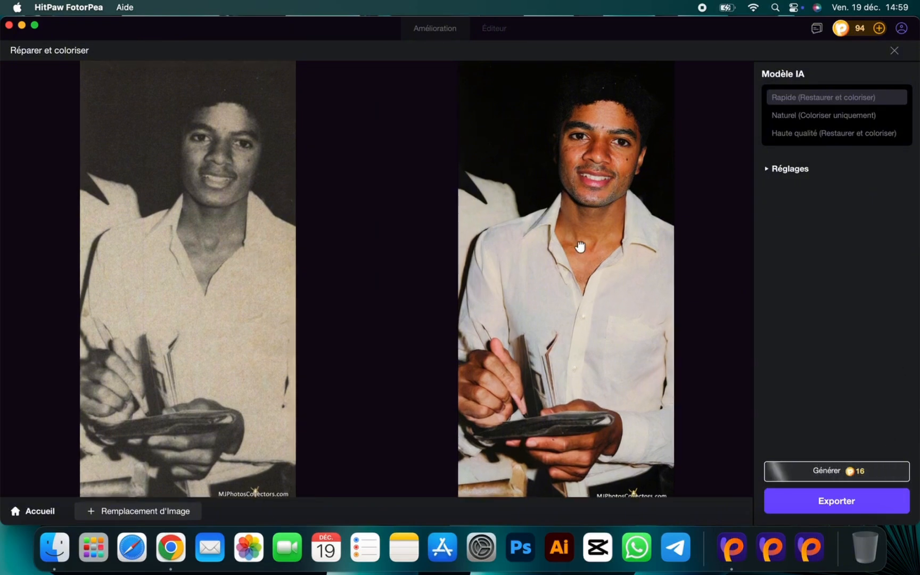
scroll(580, 247, "up", 5)
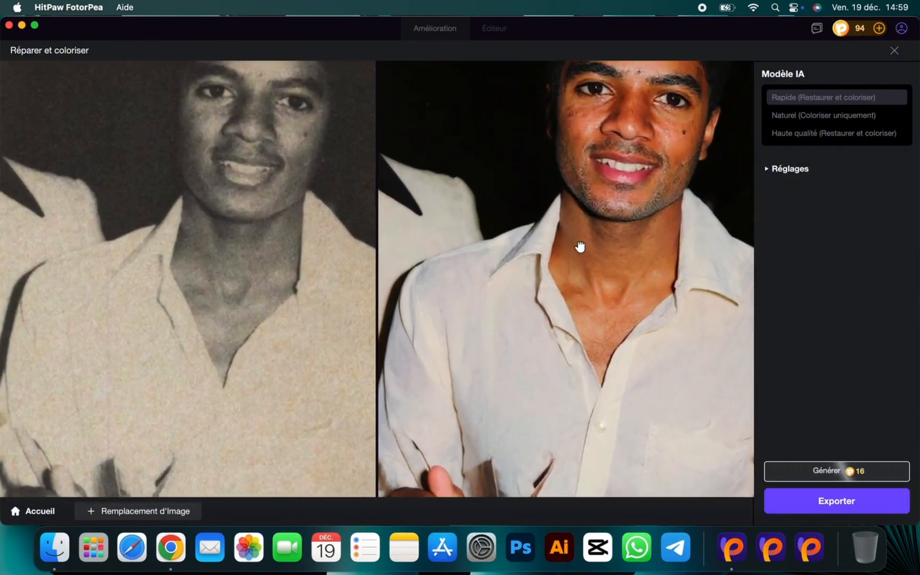
scroll(581, 247, "up", 2)
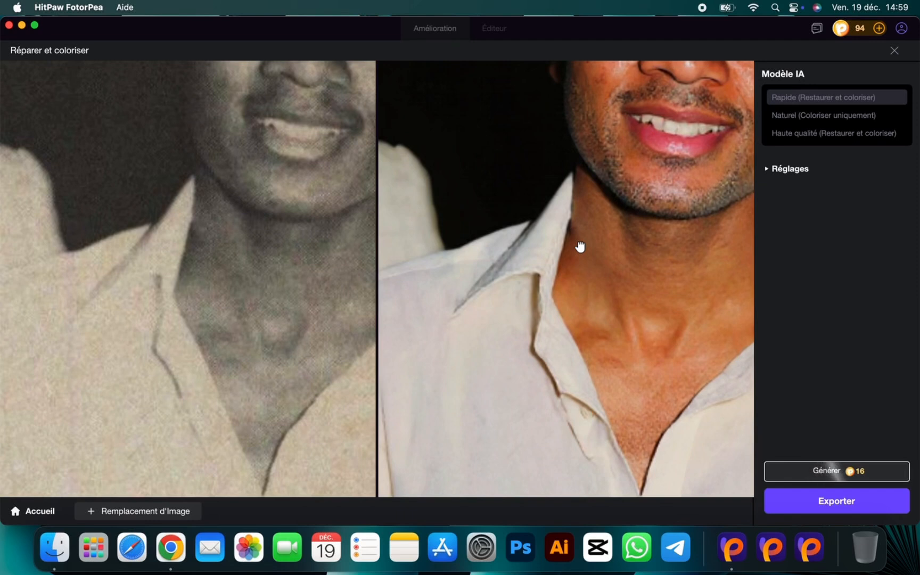
left_click_drag(630, 169, 530, 372)
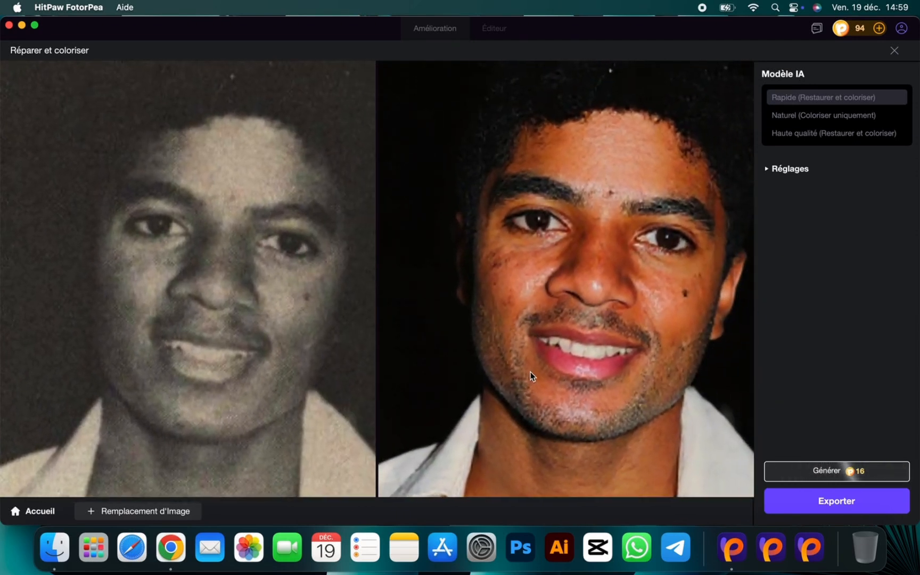